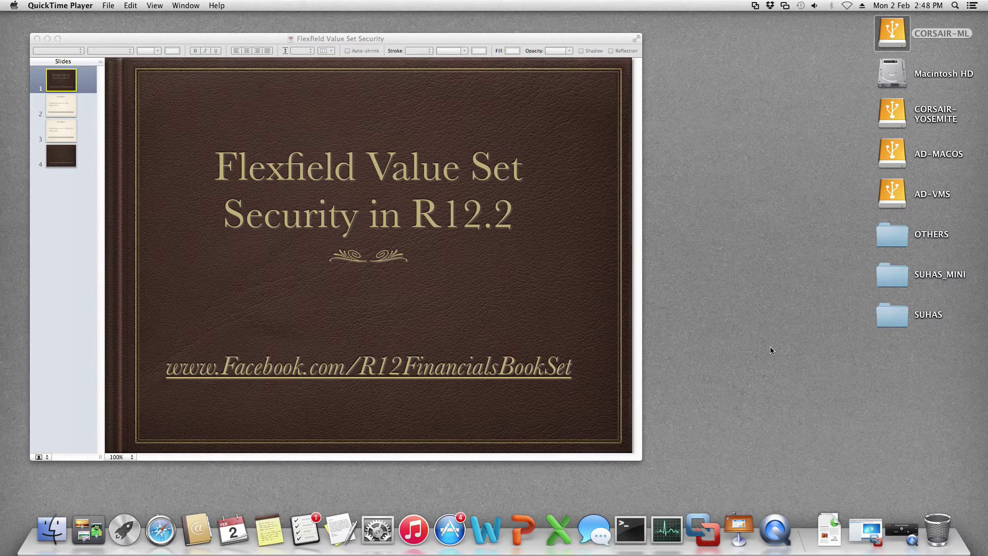
Step: Sign in to Oracle E-Business Suite with the user's name and password
key(ctrl+Right)
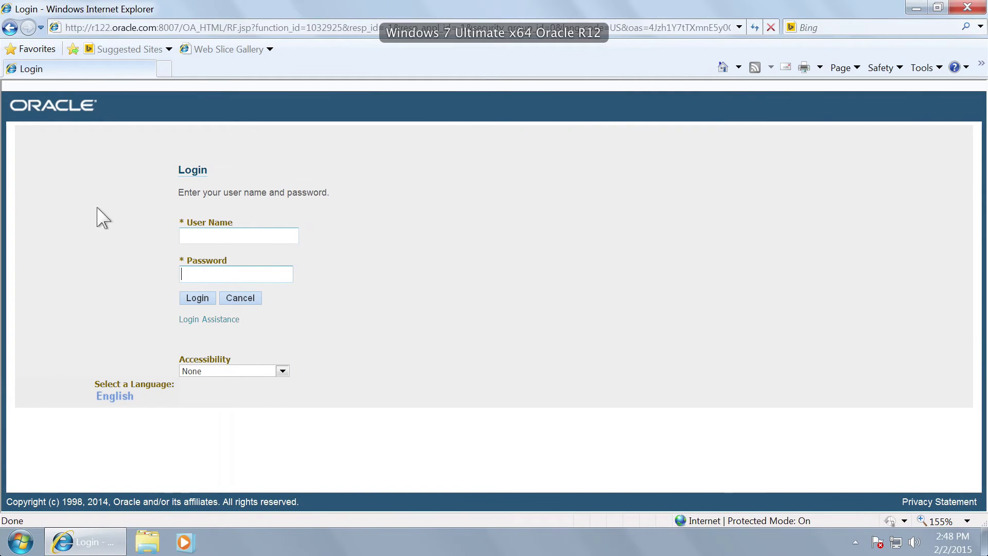
click(217, 232)
text(HEMANT)
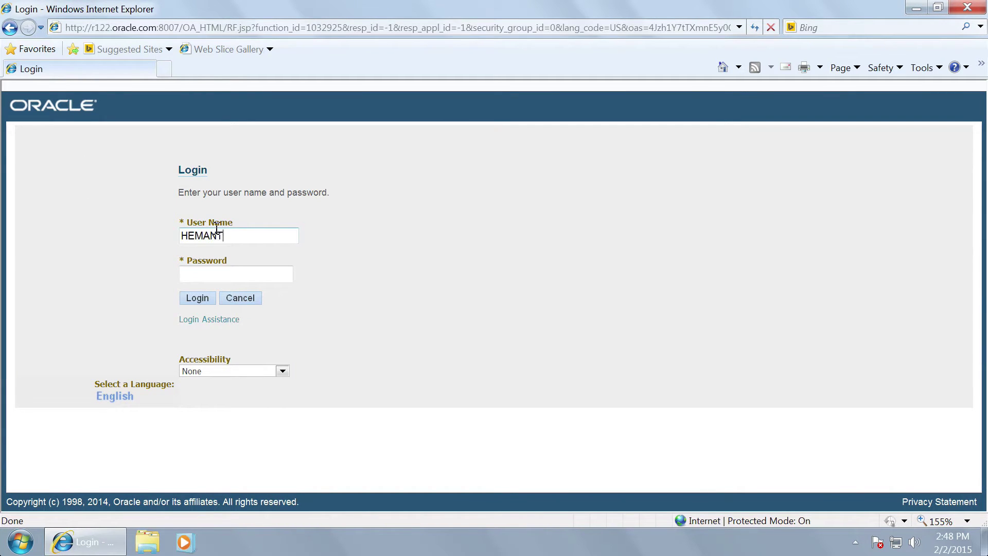
key(Tab)
click(198, 298)
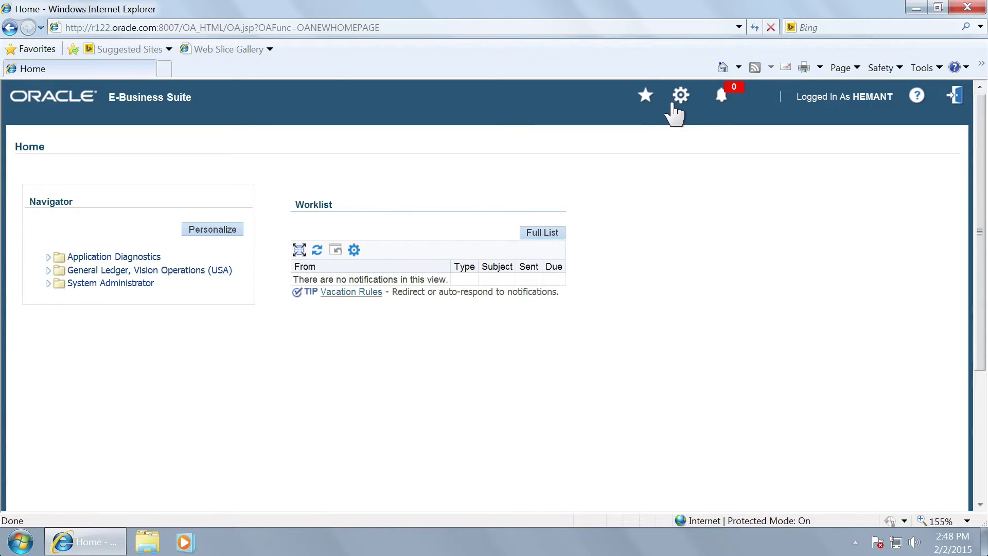
Step: Open General Preferences and cancel without saving any changes
click(679, 98)
click(718, 112)
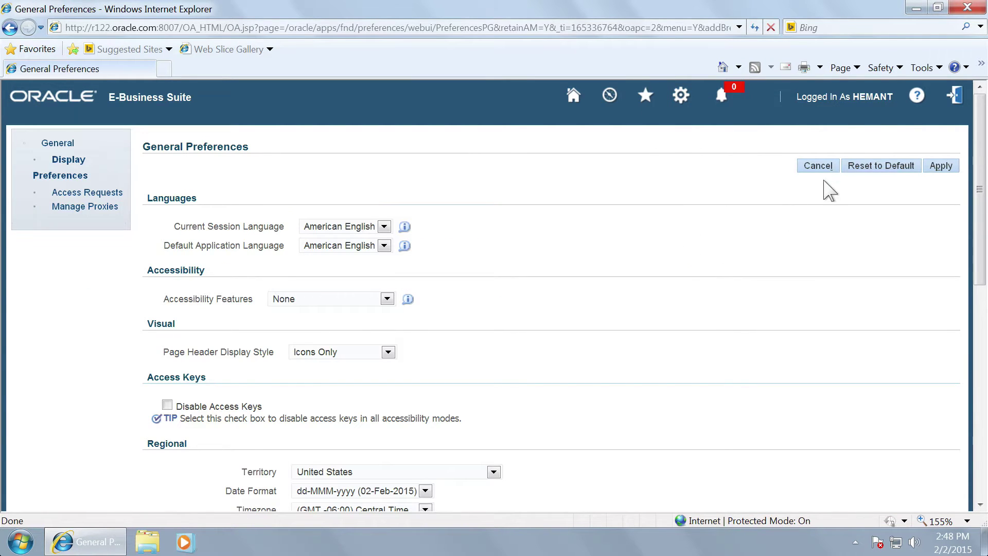
click(820, 171)
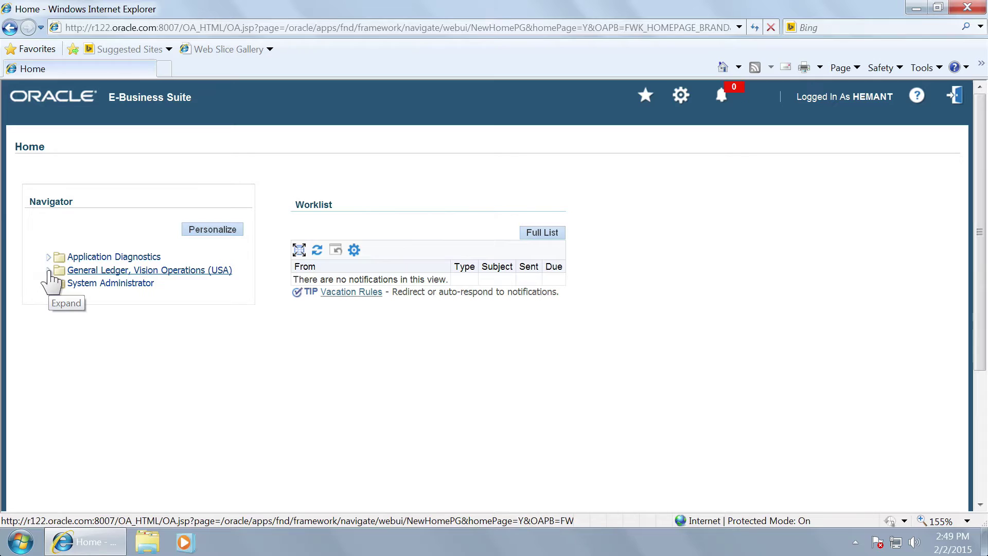
Step: Launch the Journals form under General Ledger, Vision Operations (USA)
click(49, 270)
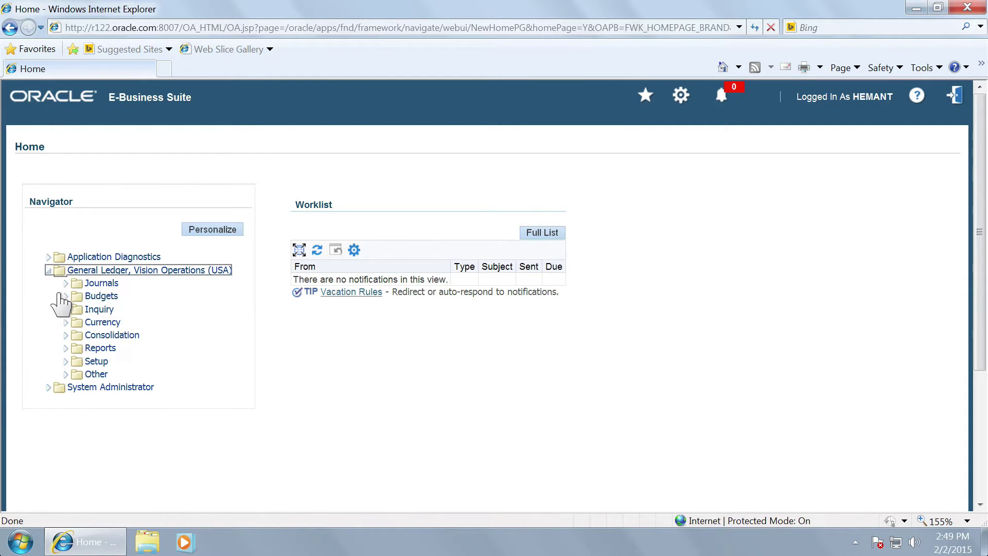
click(66, 283)
click(104, 297)
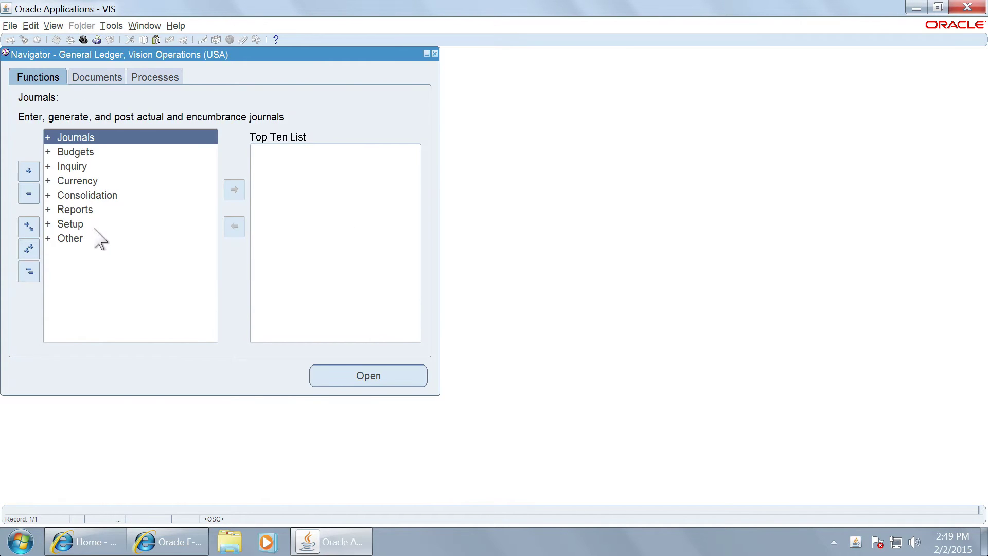
Step: Open Setup > Financials > Flexfields > Validation > Values to reach Segment Values
double_click(93, 224)
double_click(102, 236)
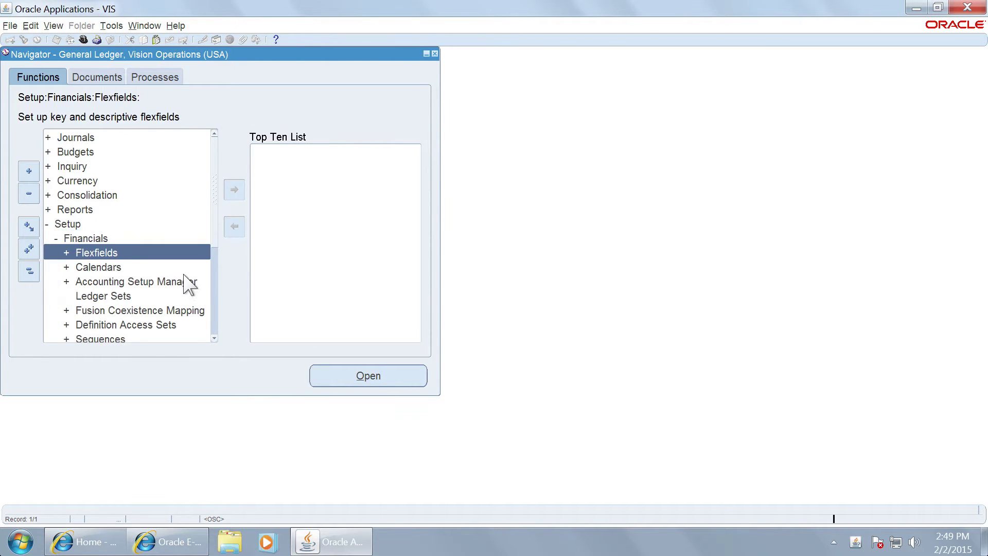
double_click(104, 253)
click(151, 297)
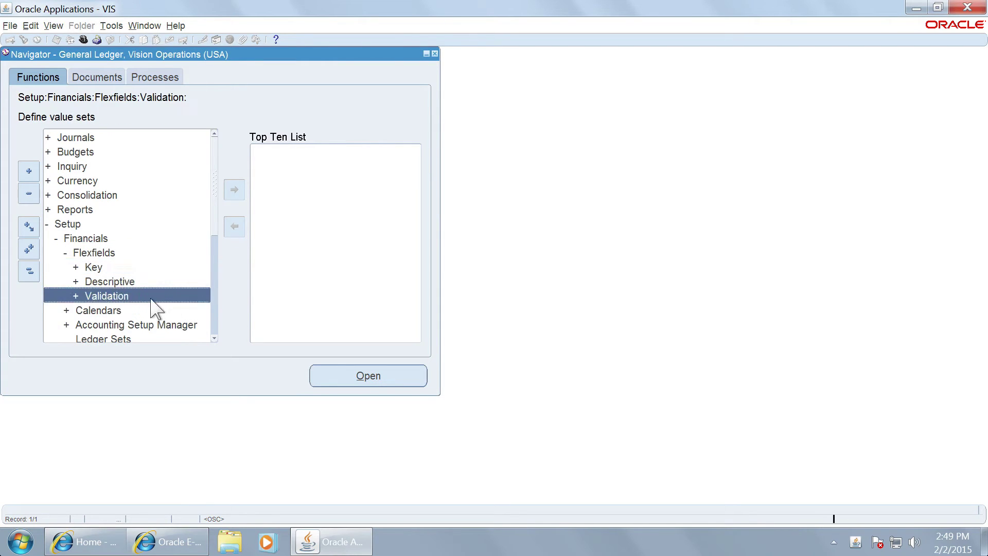
double_click(151, 298)
double_click(153, 322)
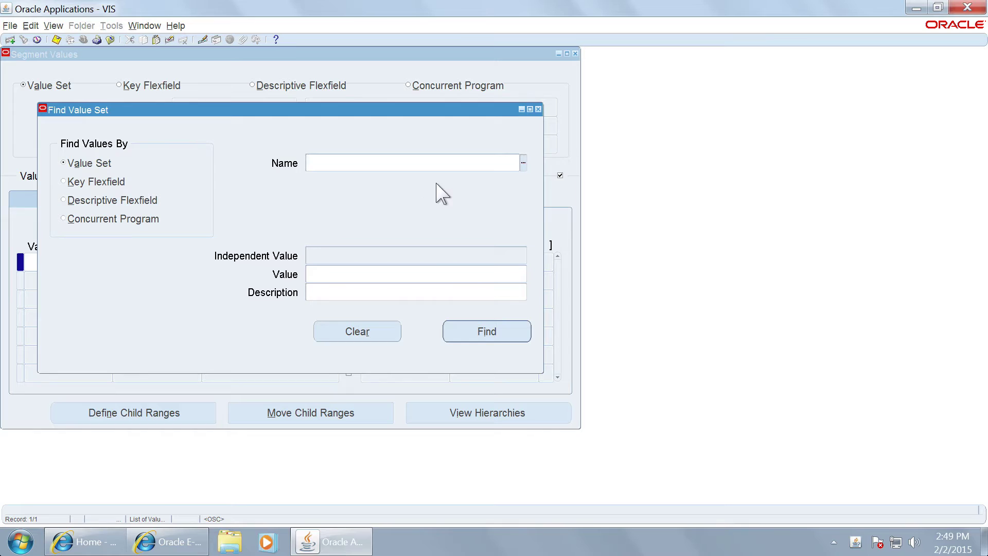
Step: Check the value set list, which is empty, then close Find Value Set and Segment Values
click(523, 163)
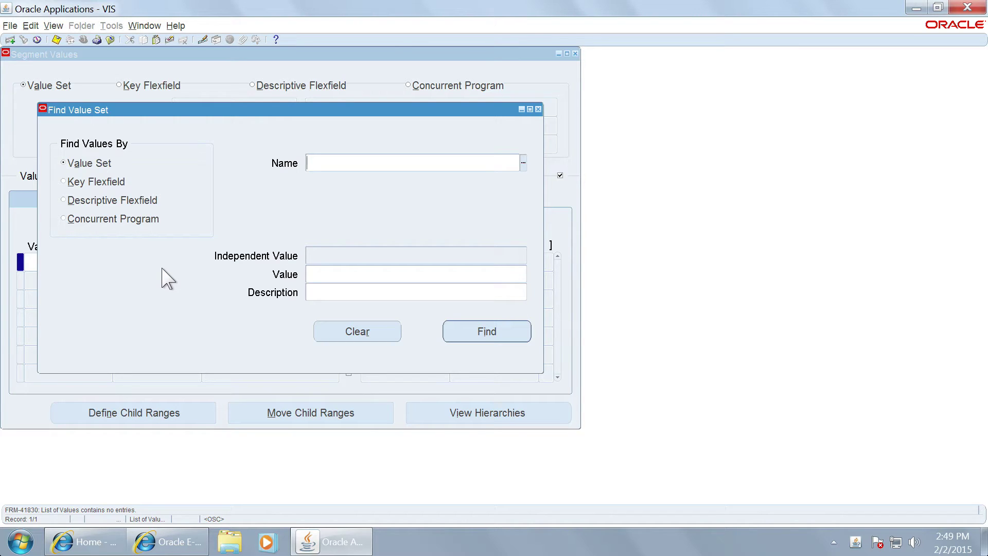
click(539, 109)
click(575, 54)
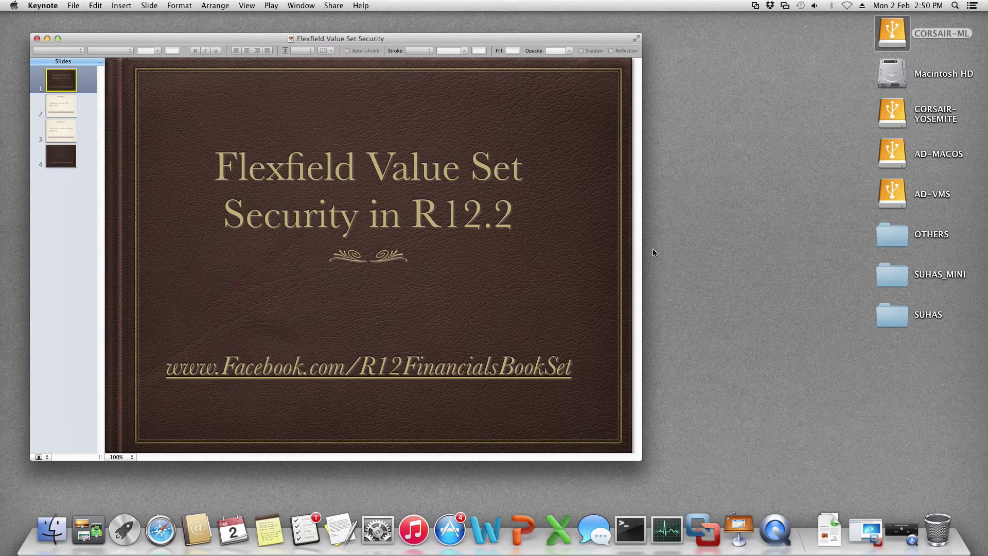
Step: Review the Example-2 slide and return to 'Example-1: Granting access to All Value Sets'
click(54, 108)
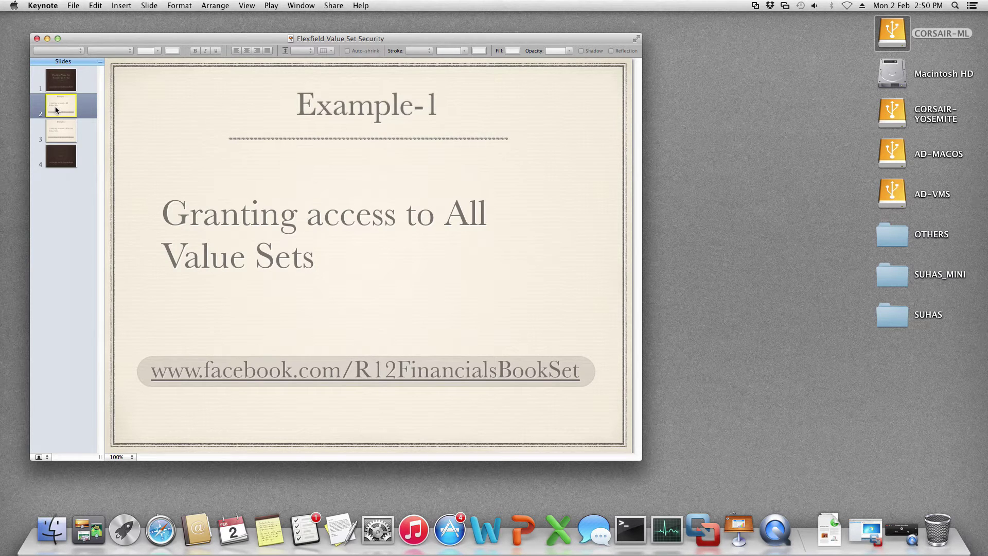
click(62, 133)
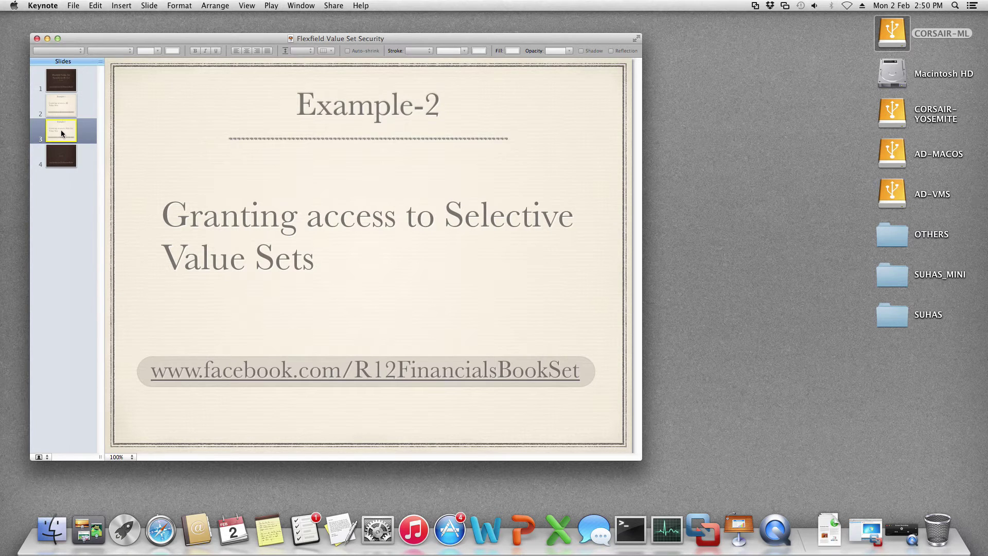
click(63, 102)
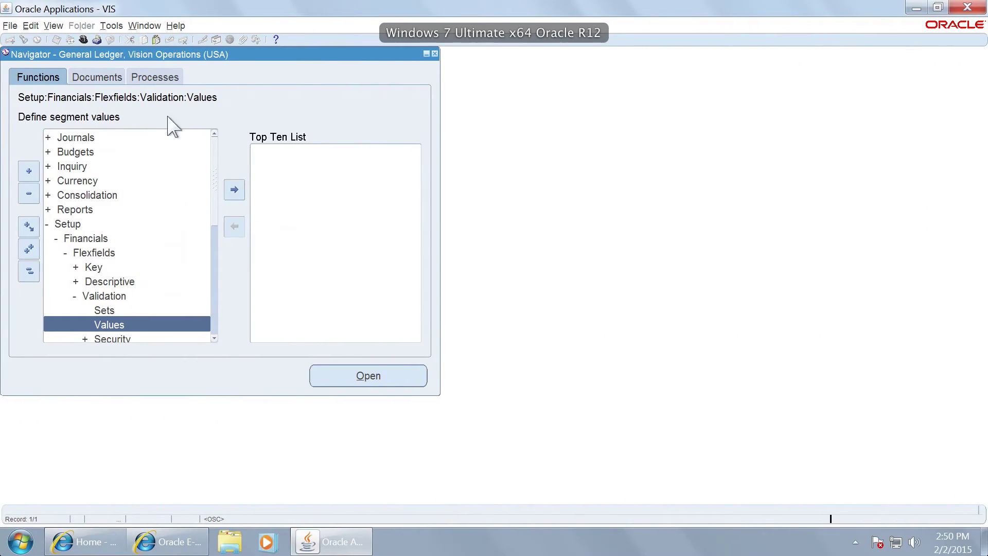
Step: Exit Oracle Applications, close the forms launcher window and sign out
click(968, 7)
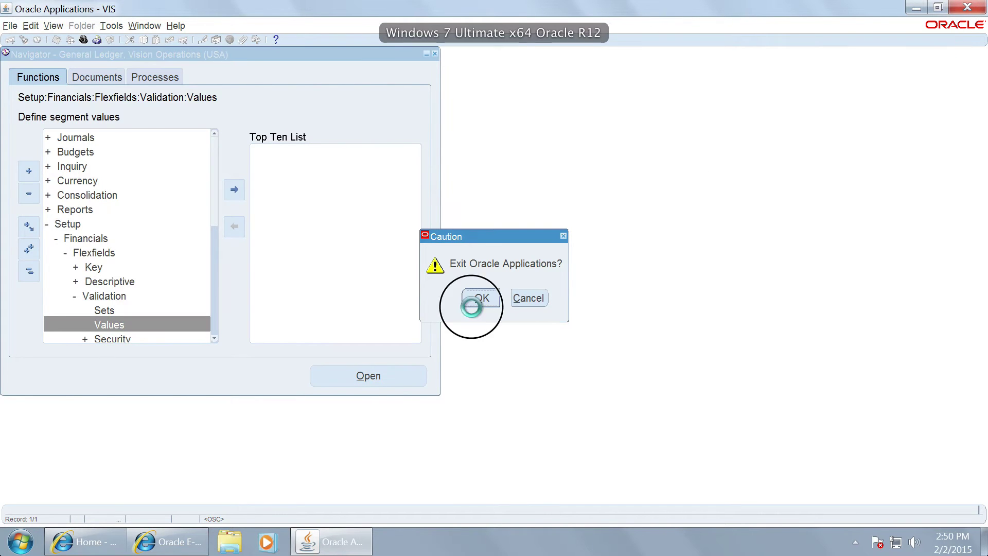
key(Return)
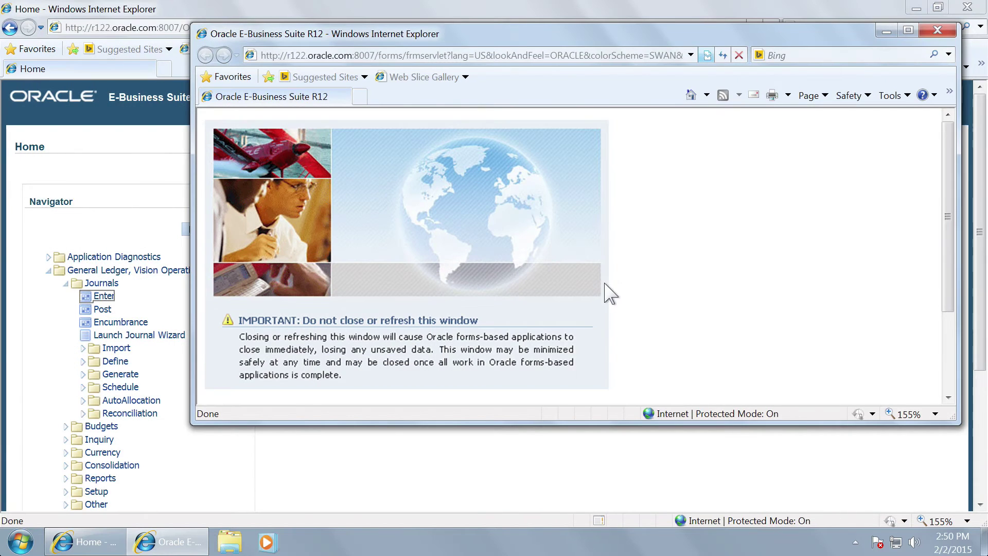
click(939, 29)
click(950, 97)
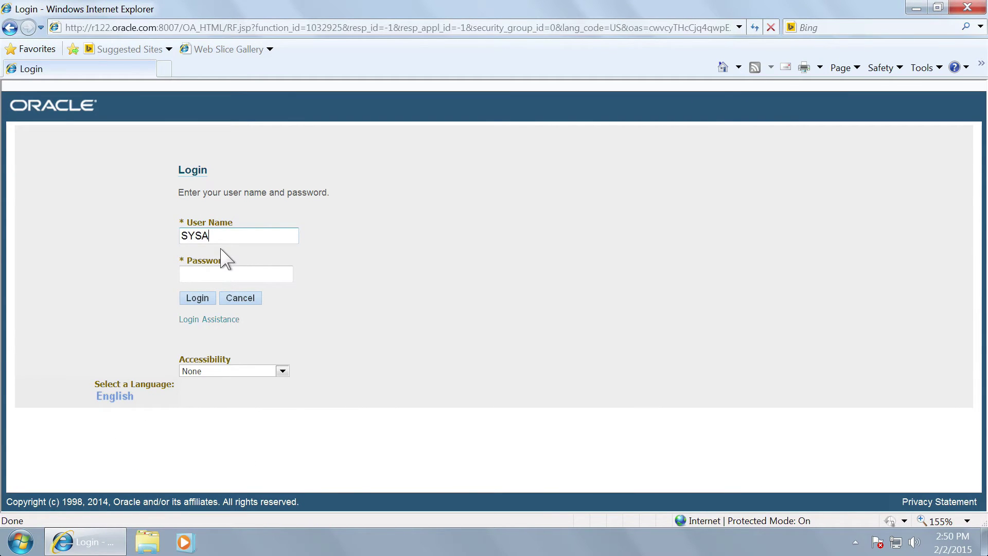
Step: Sign in again as the system administrator with the account password
key(Tab)
text(s)
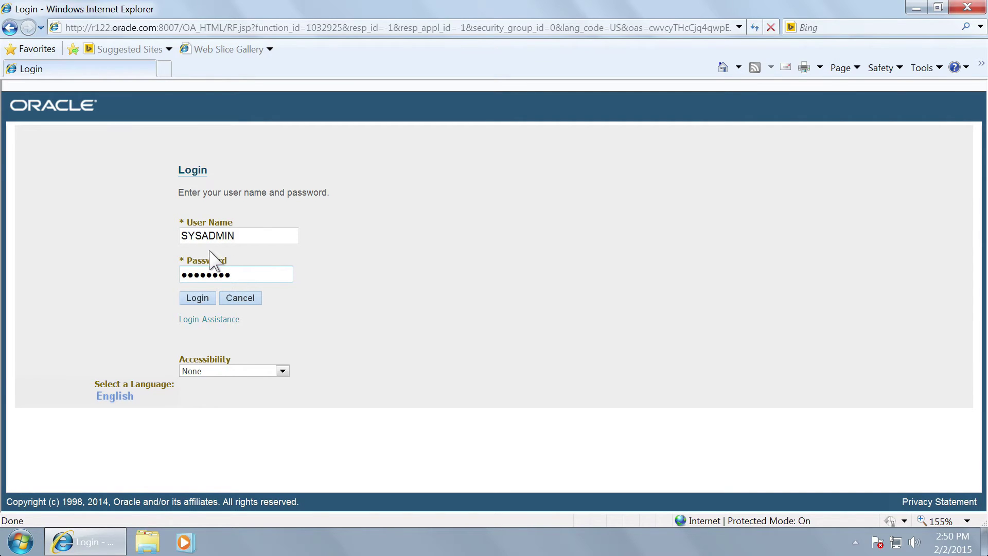
click(197, 297)
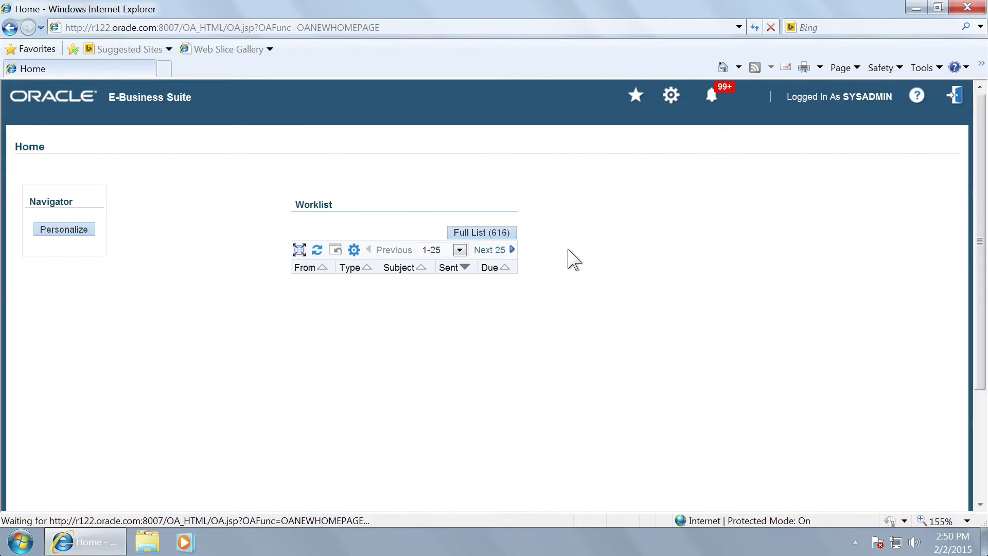
Step: Cancel General Preferences and launch Profile under Application Developer in Forms
click(49, 285)
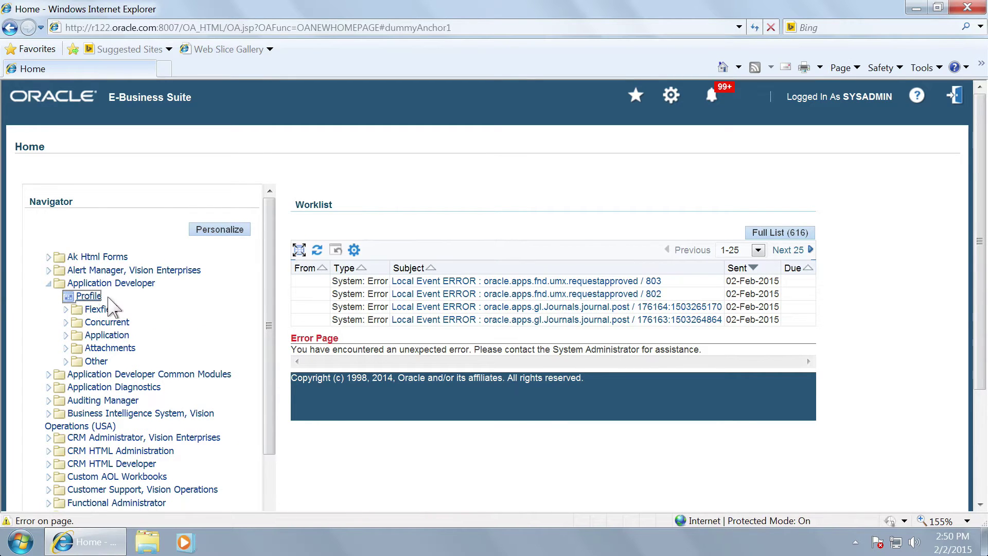
click(670, 96)
click(706, 110)
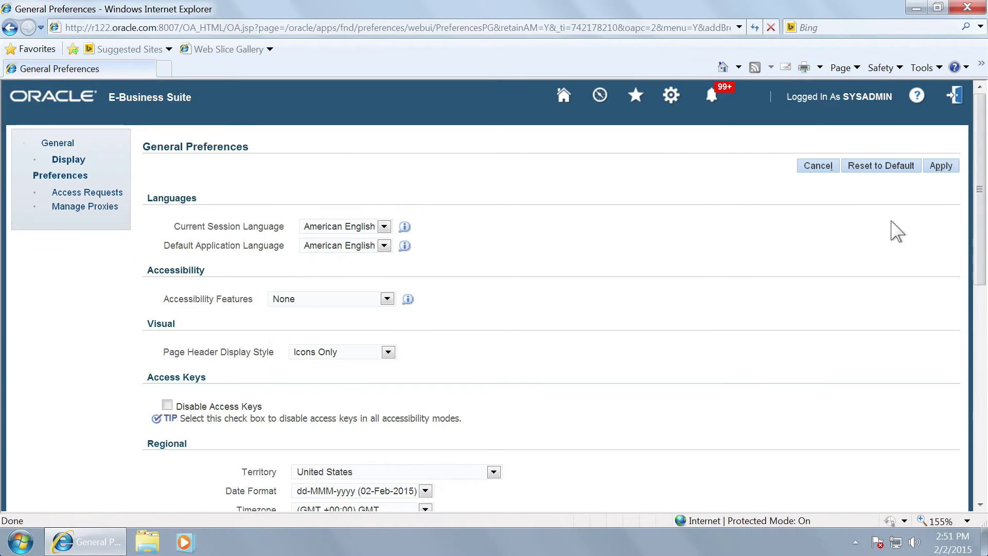
click(819, 166)
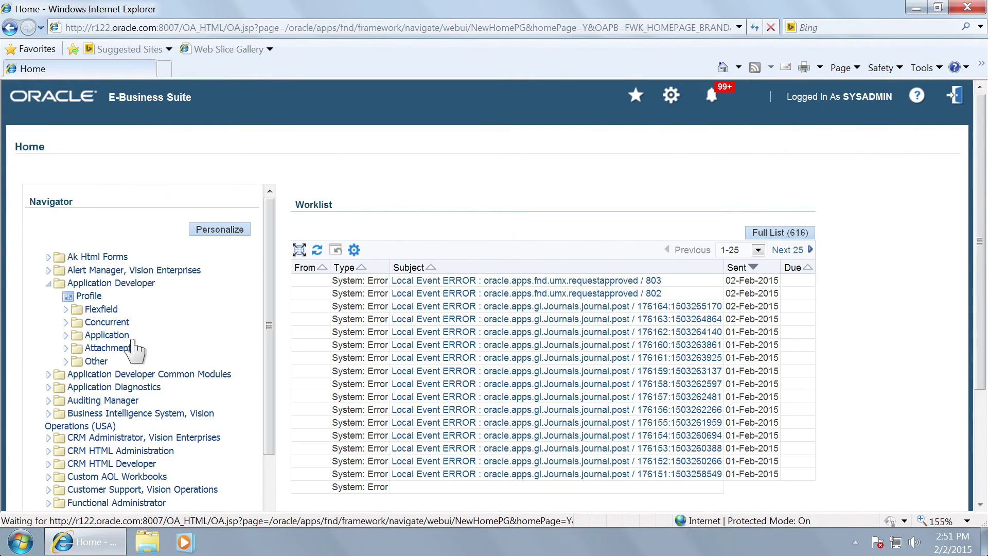
click(391, 291)
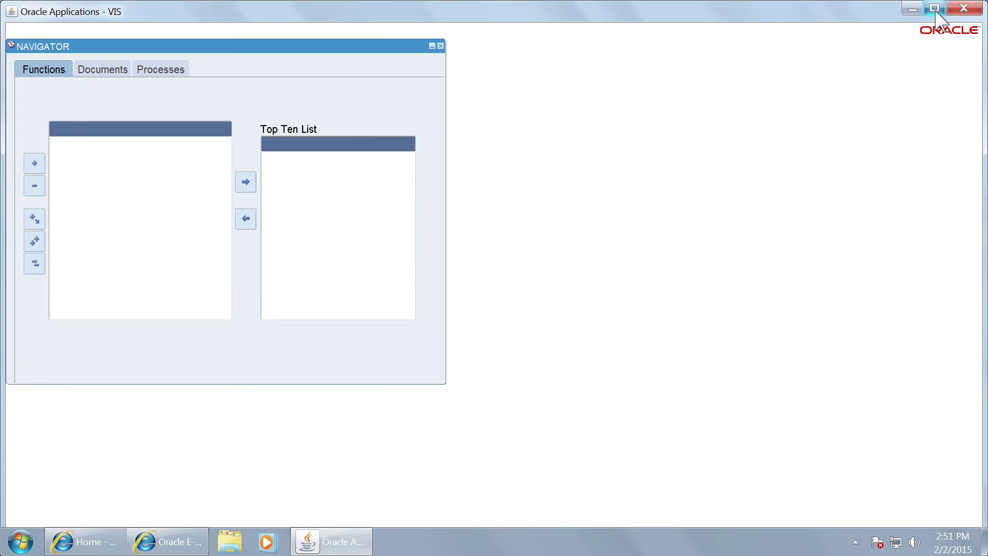
Step: Maximize the Forms window, switch to User Management, and open its Users page
click(934, 8)
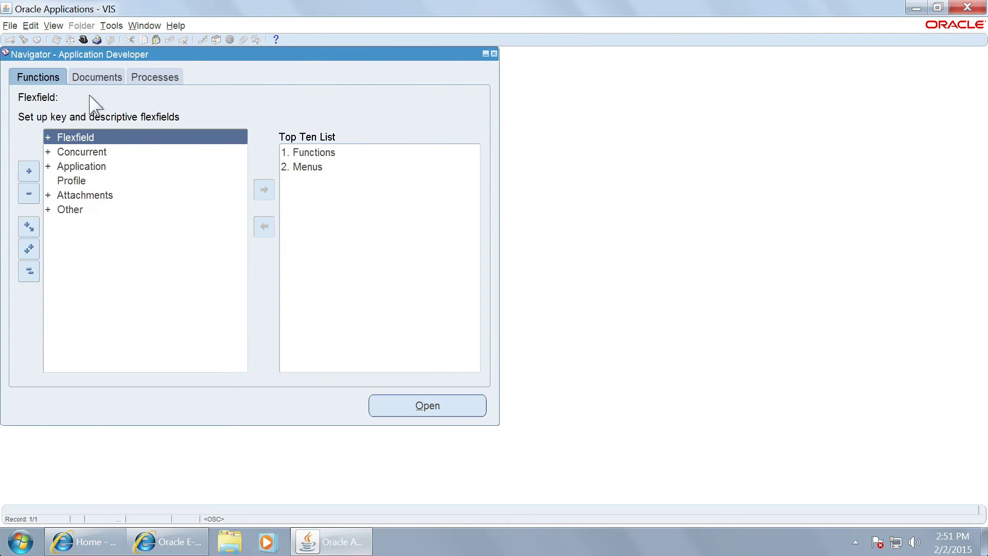
click(83, 39)
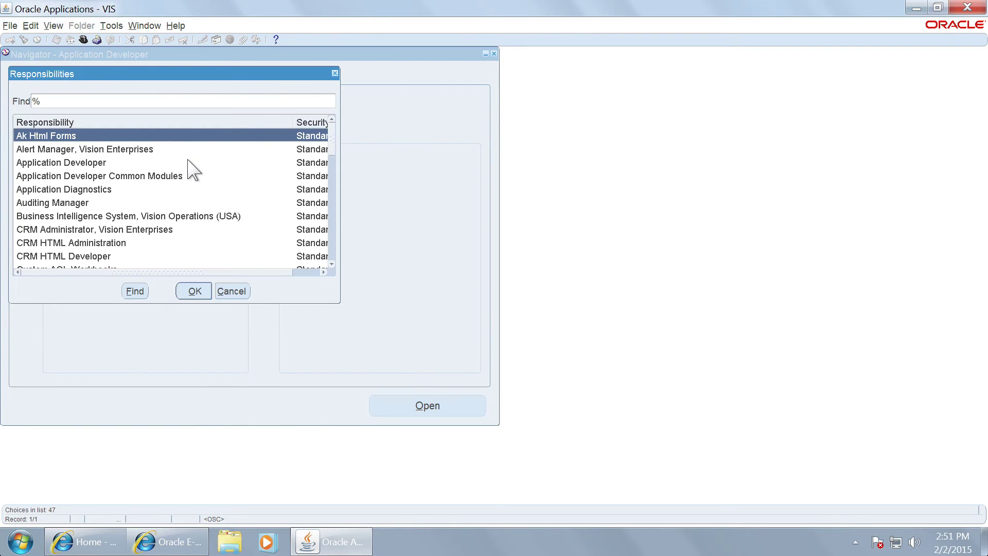
double_click(188, 162)
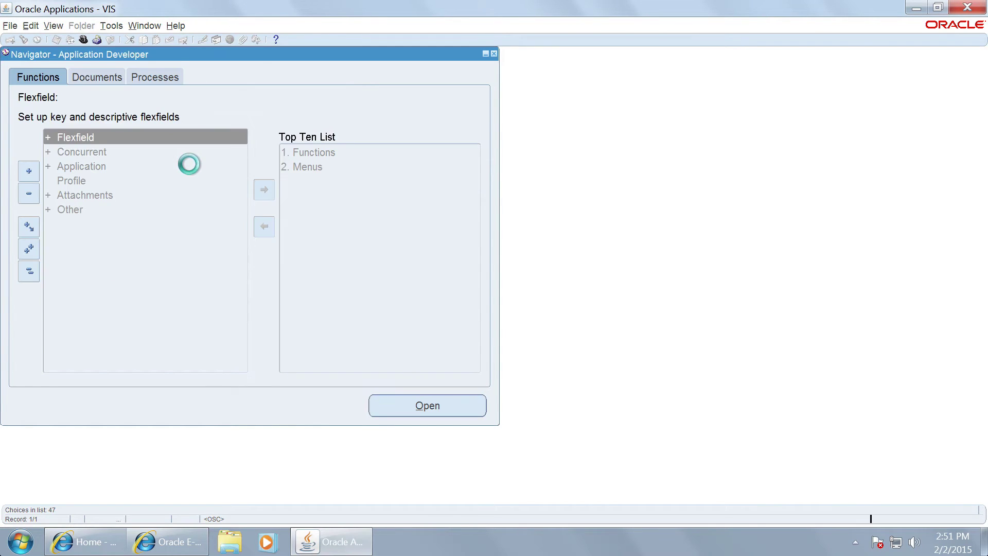
double_click(108, 138)
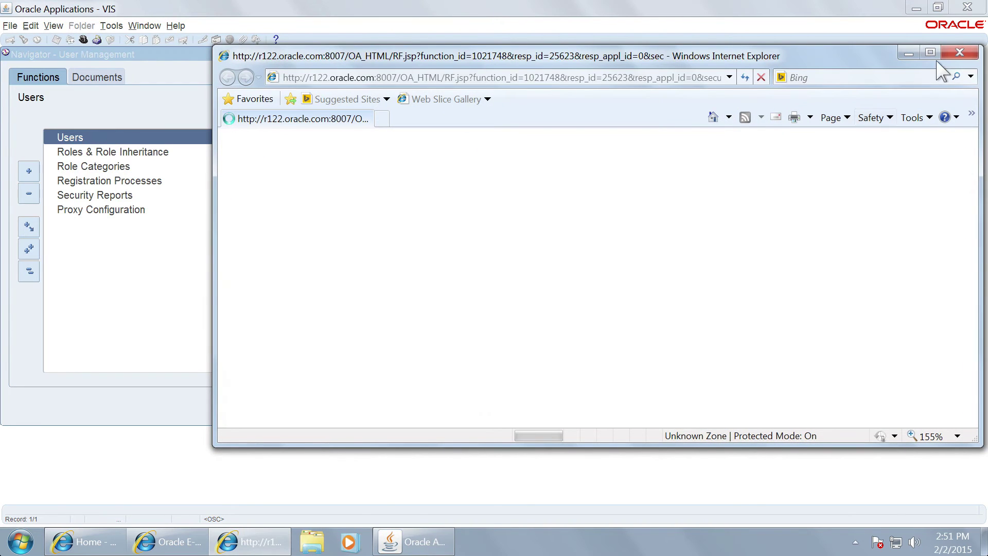
Step: Find the user account and open it for updating
click(931, 53)
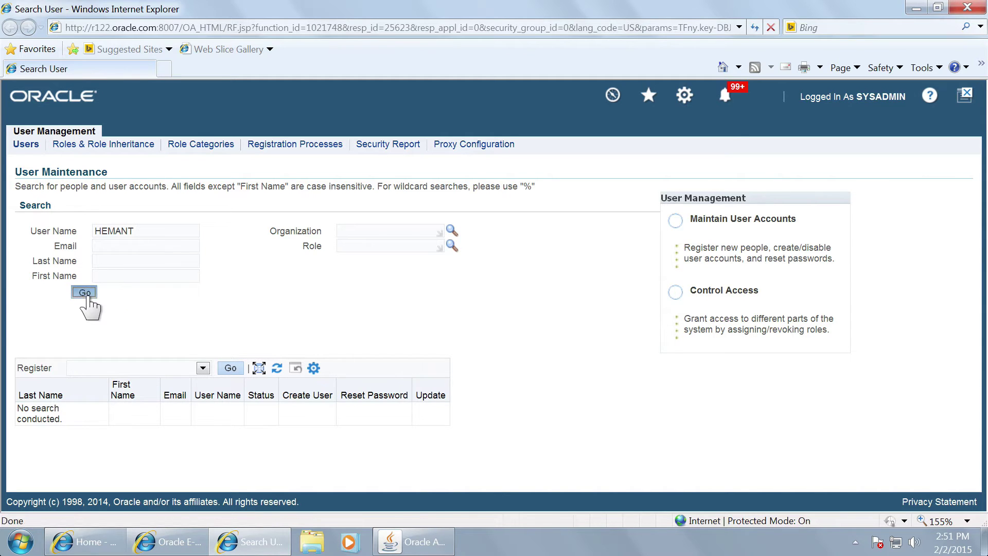
click(86, 293)
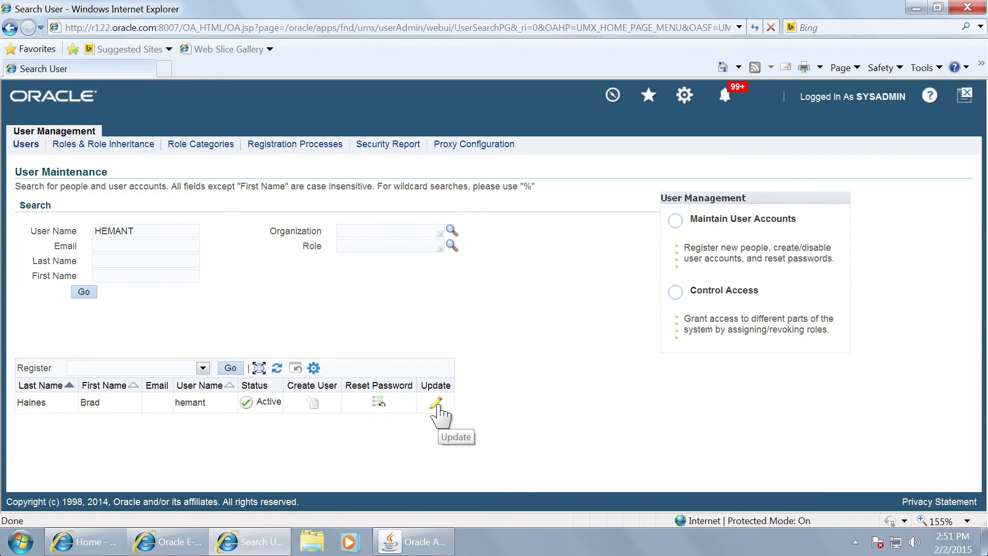
click(435, 403)
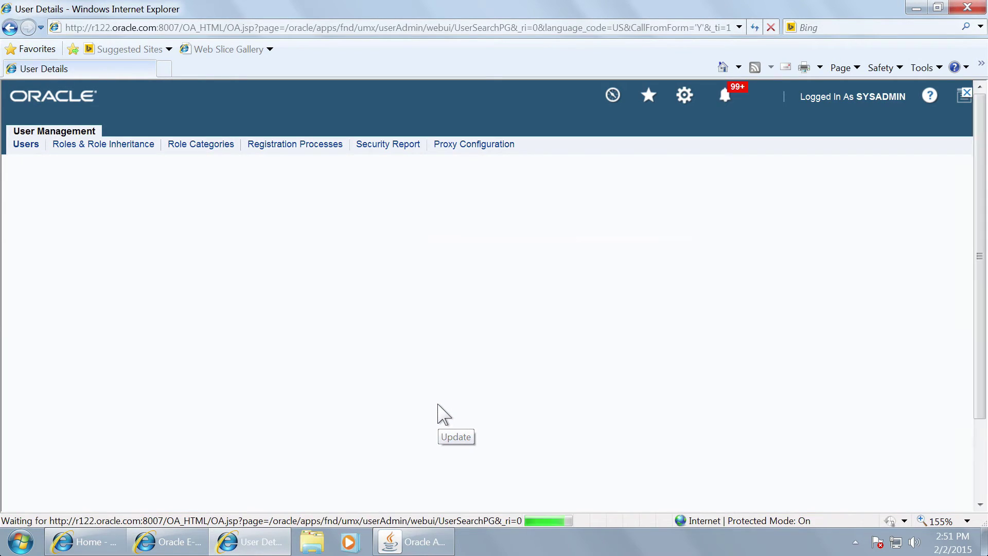
Step: Search roles with 'Flex%' and select Flexfield Value Set Security: All privileges
click(51, 375)
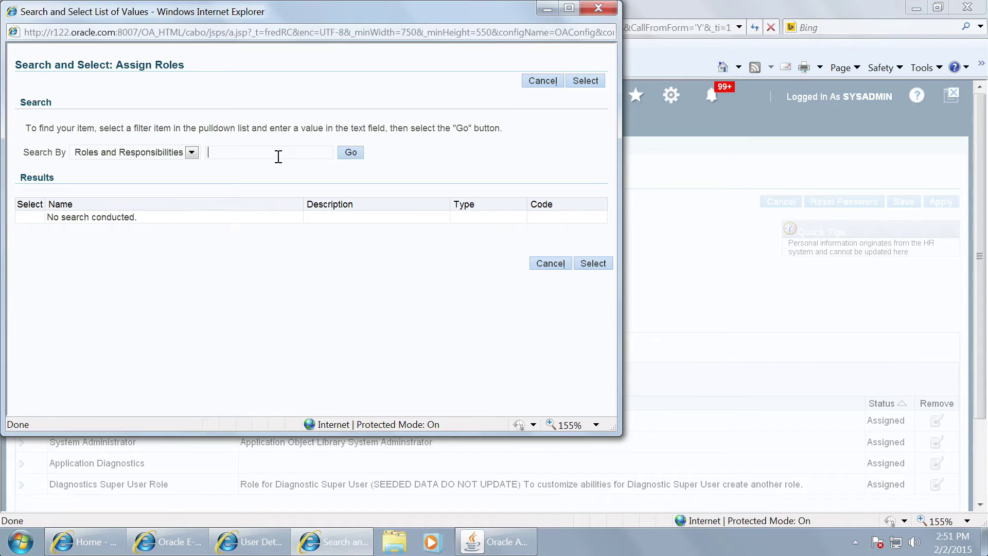
text(Flex)
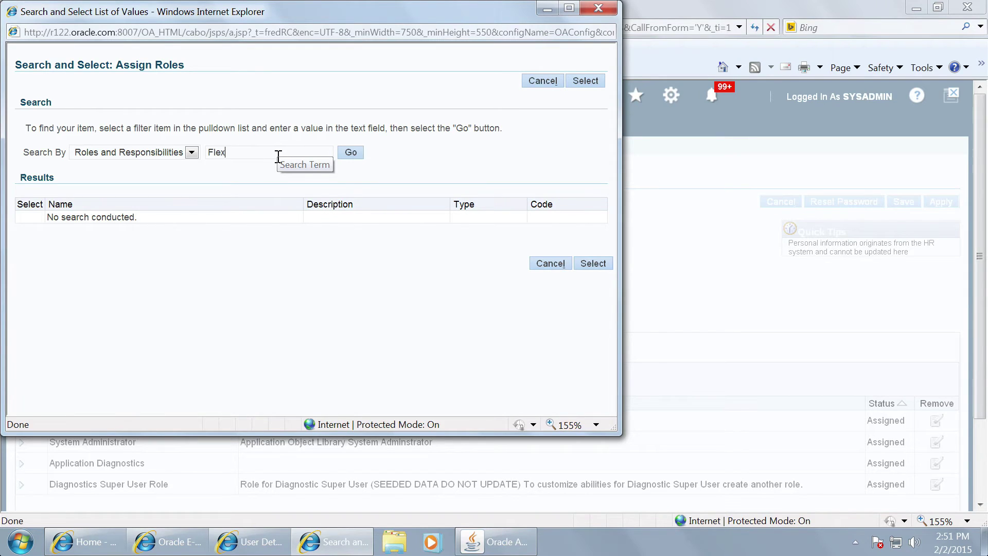
text(%)
click(354, 153)
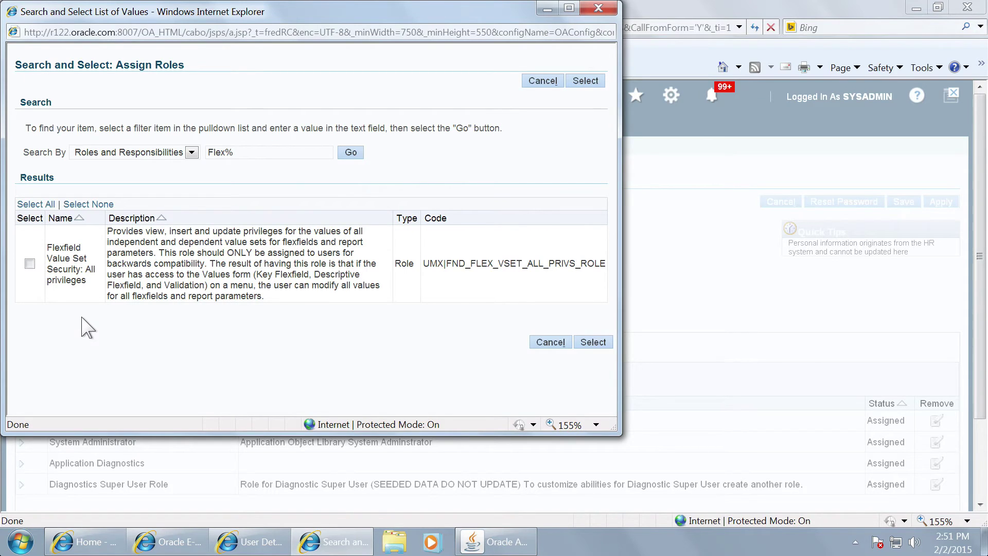
click(30, 263)
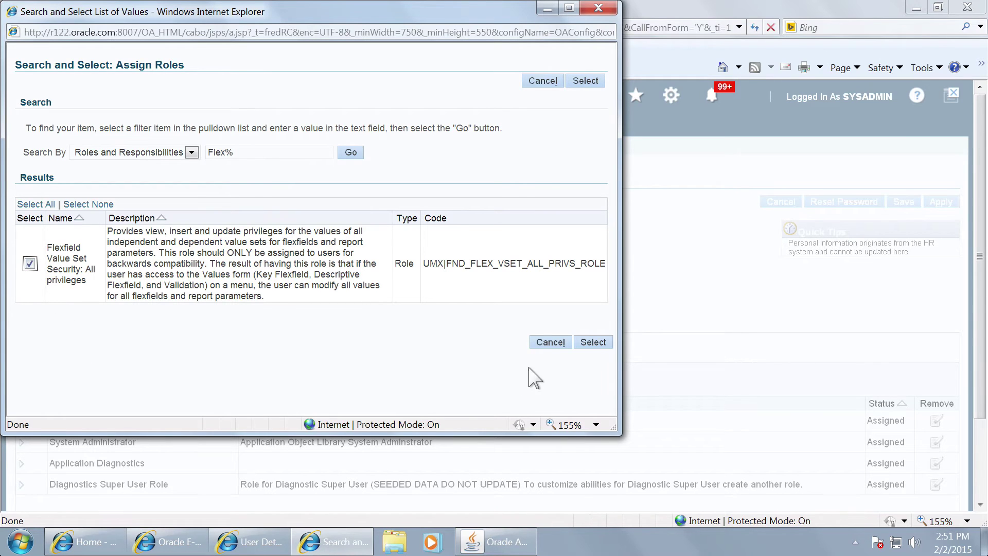
click(591, 342)
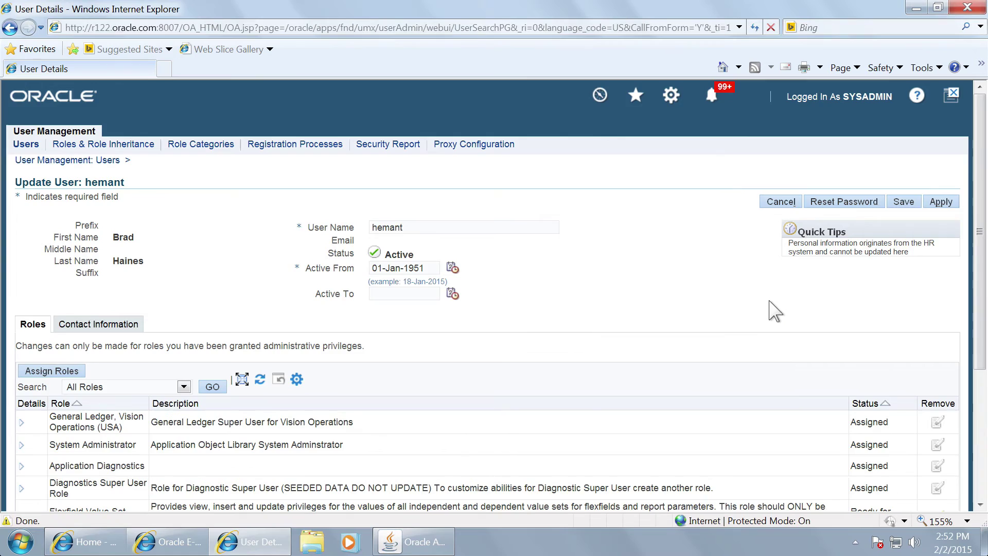
Step: Apply the role with justification 'OK' and an Active From date of 01-JAN-1951
scroll(783, 309, down, 3)
click(147, 367)
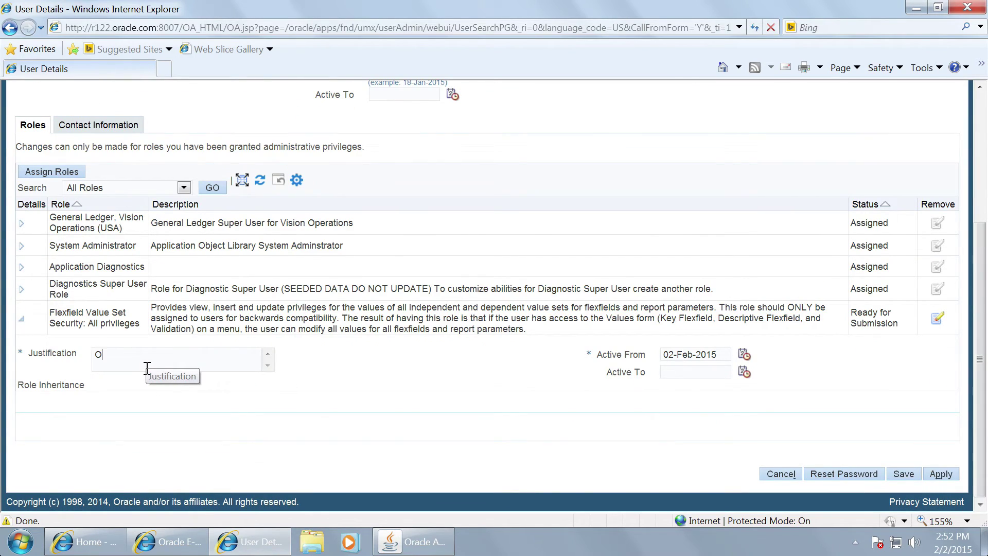
key(Tab)
text(01-)
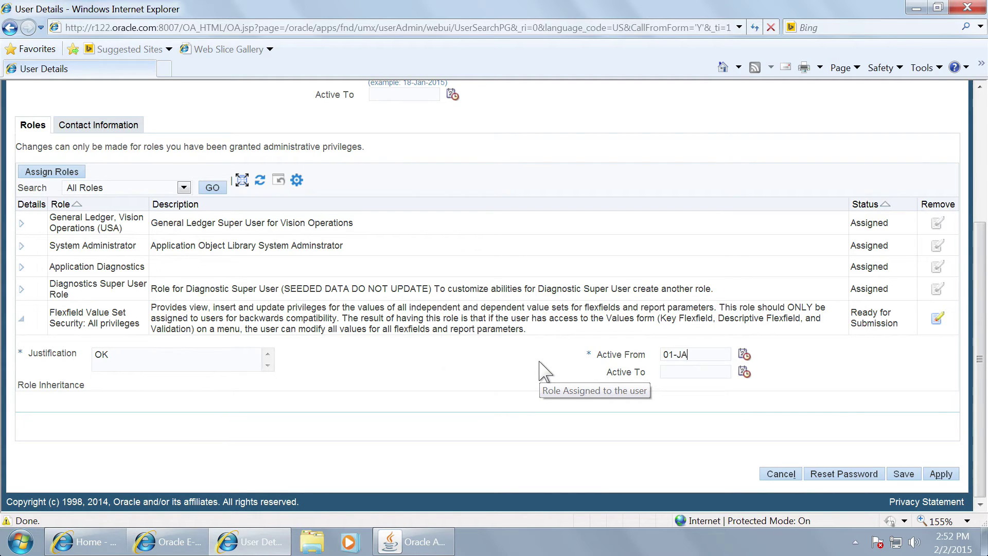
text(JAN-1951)
key(Tab)
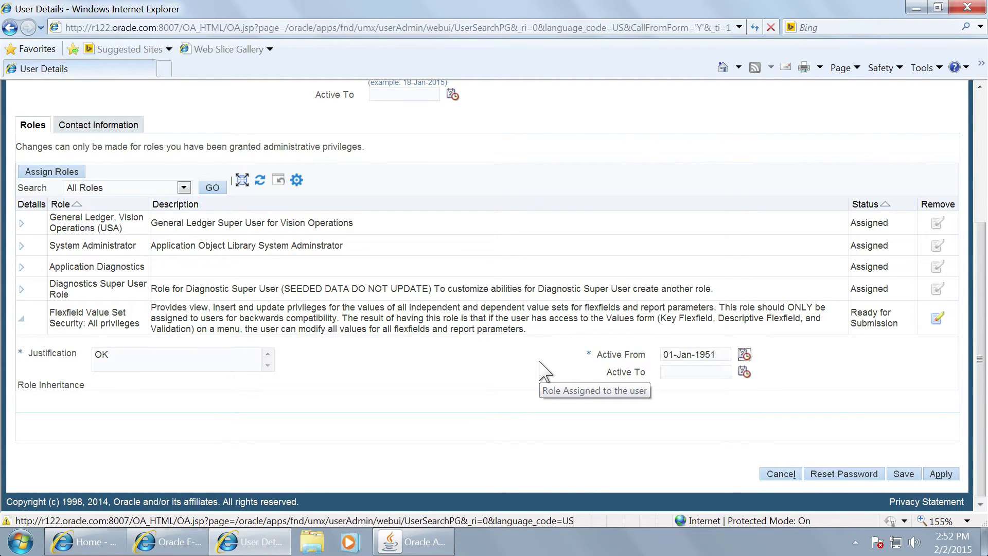
click(942, 474)
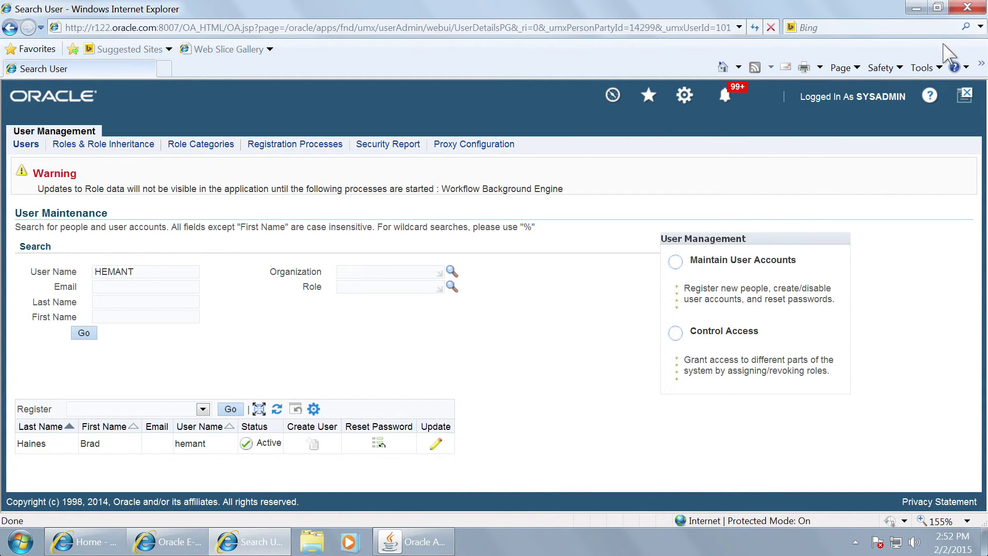
Step: Close the User Management and Oracle Applications windows and log out of the administrator session
click(962, 97)
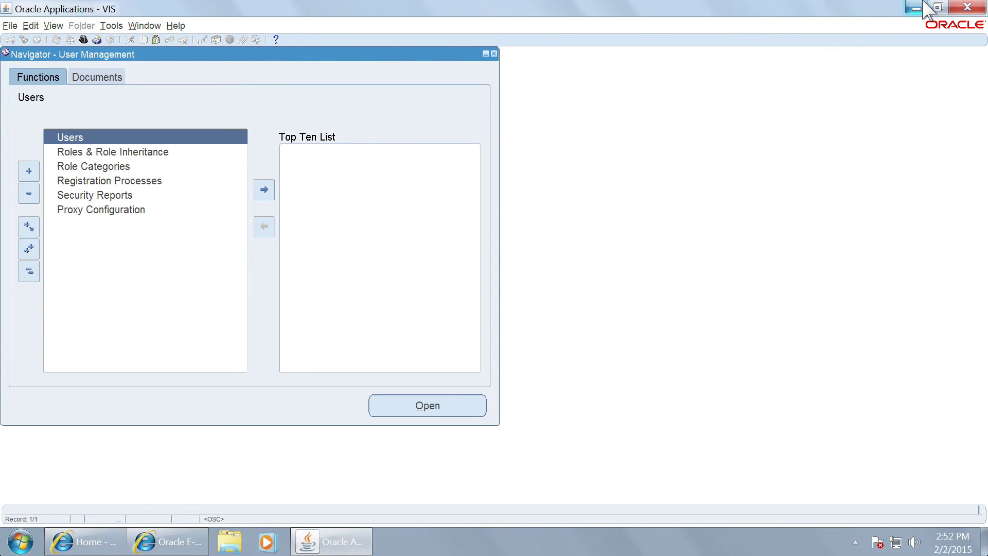
click(969, 7)
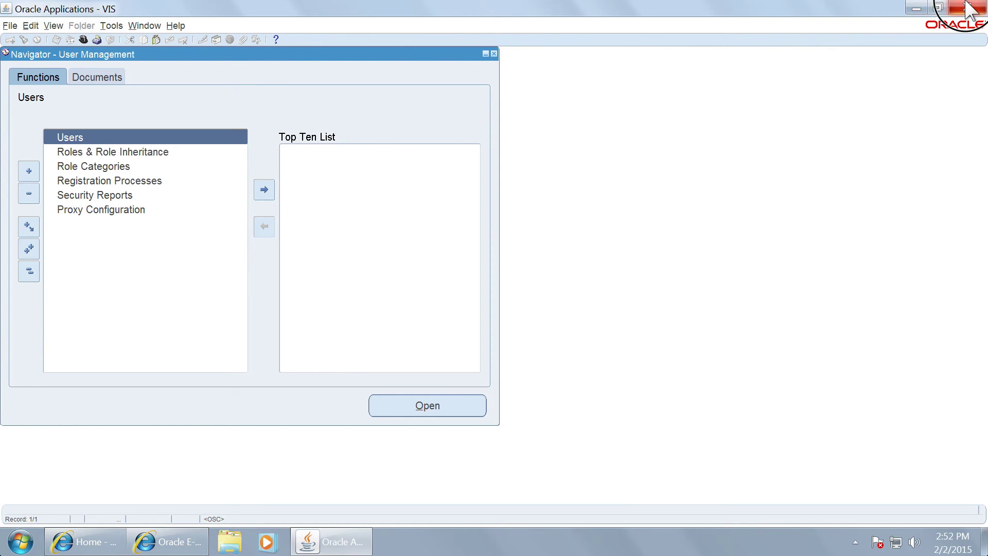
click(486, 299)
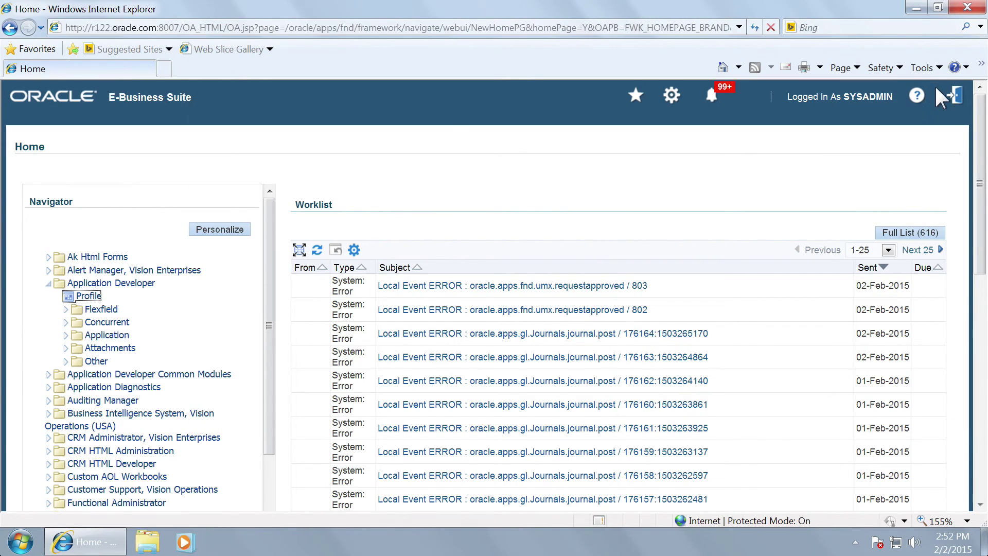
click(948, 97)
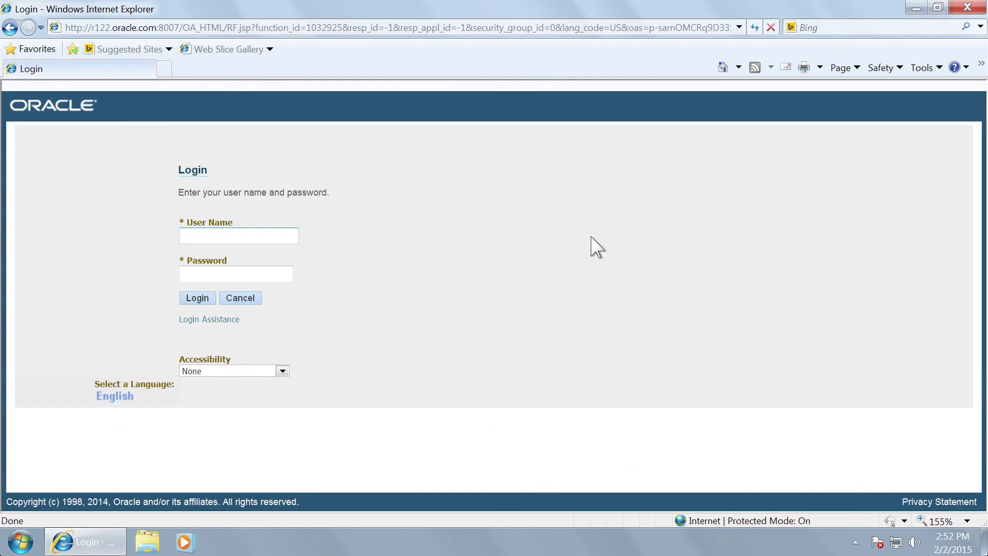
Step: Sign back in as the regular user with that user's password
key(Tab)
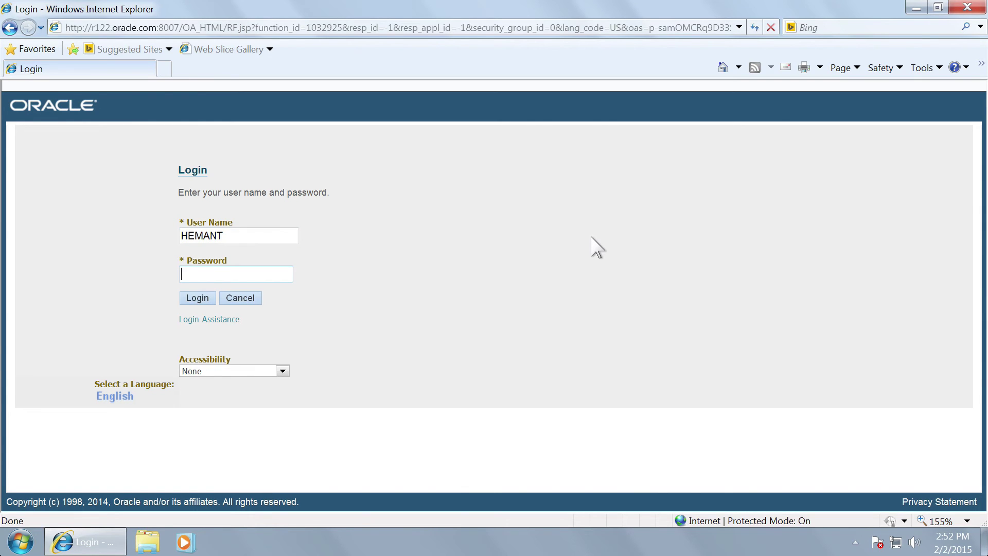
text(welcome)
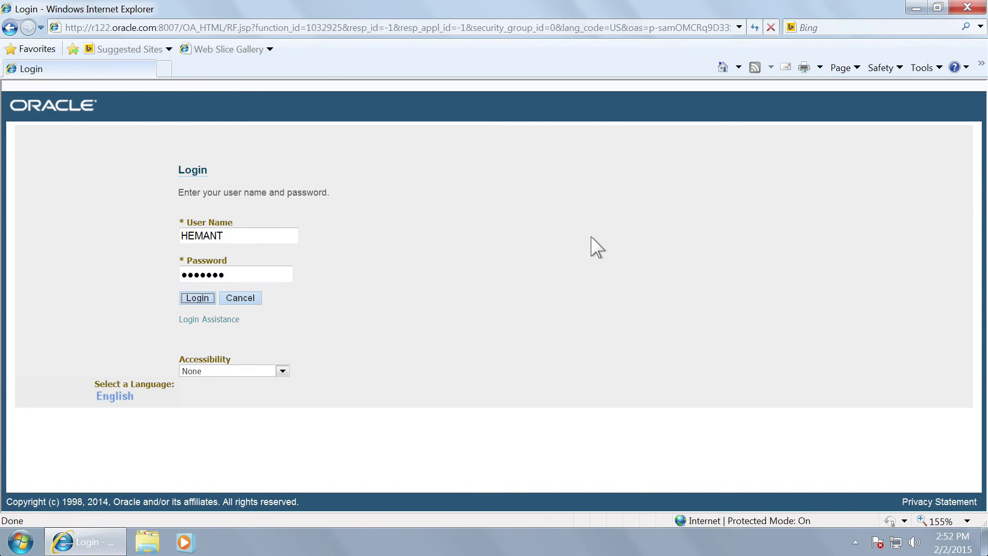
click(202, 297)
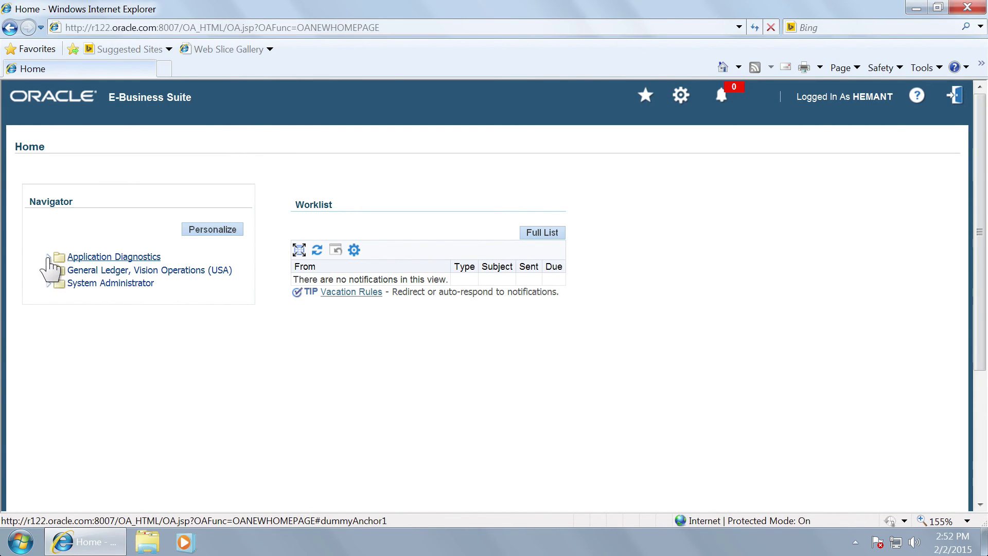
Step: Launch Forms from the Journals entry under General Ledger, Vision Operations (USA)
click(48, 257)
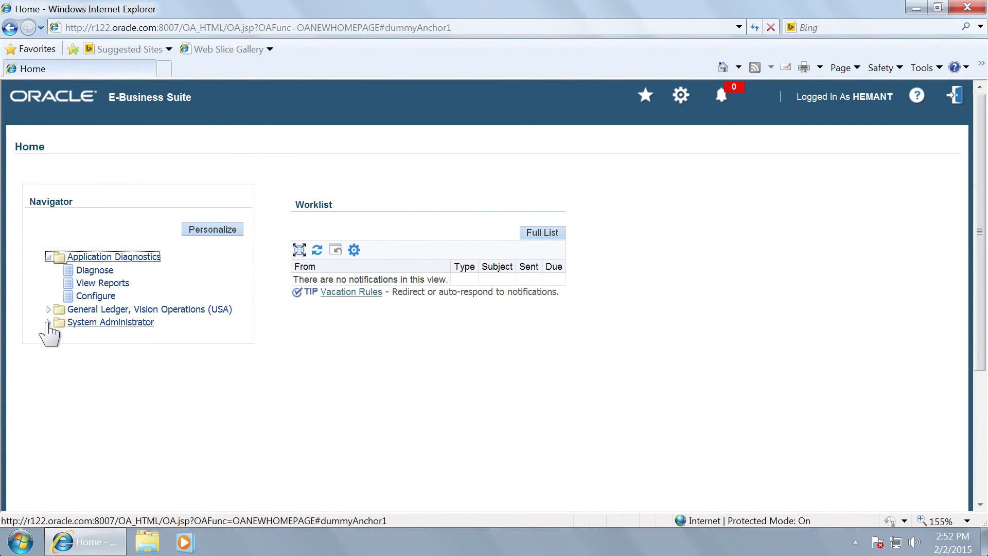
click(49, 310)
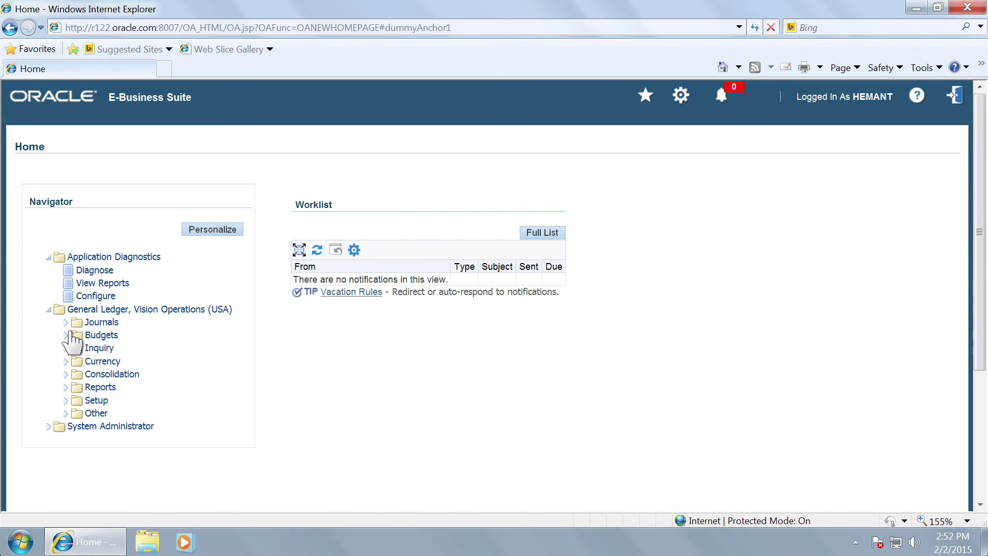
click(66, 322)
click(103, 335)
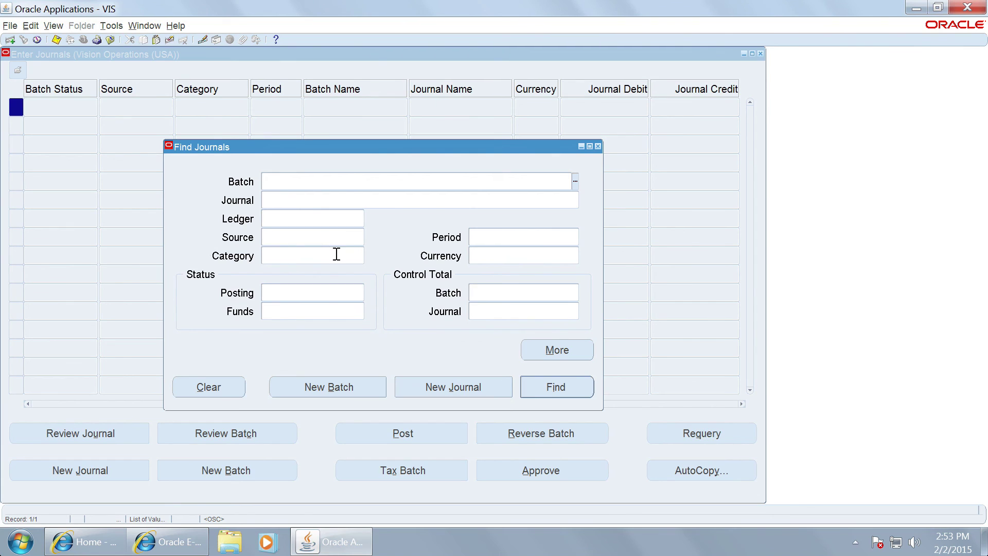
Step: Open Setup > Financials > Flexfields > Validation > Values in the Navigator
click(337, 254)
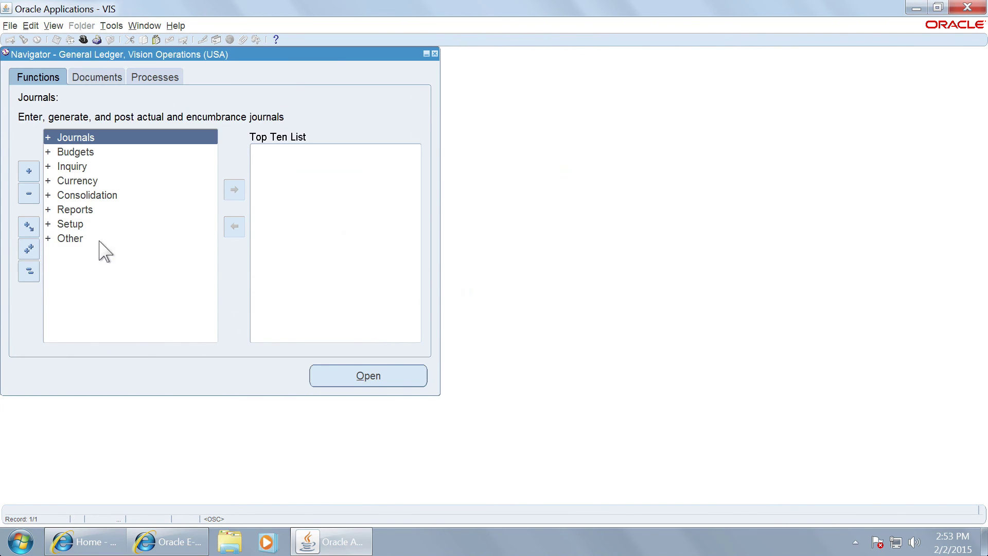
double_click(98, 222)
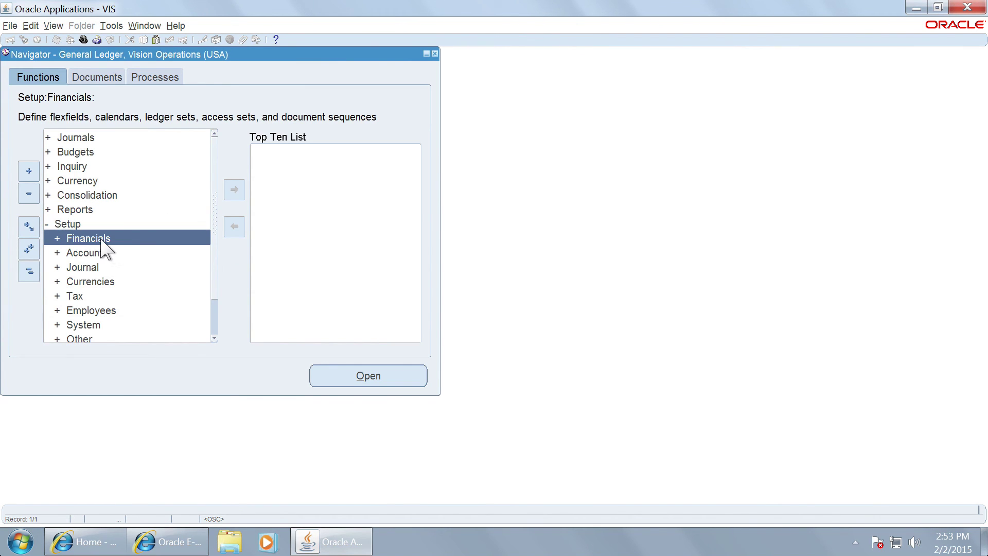
double_click(101, 238)
double_click(115, 253)
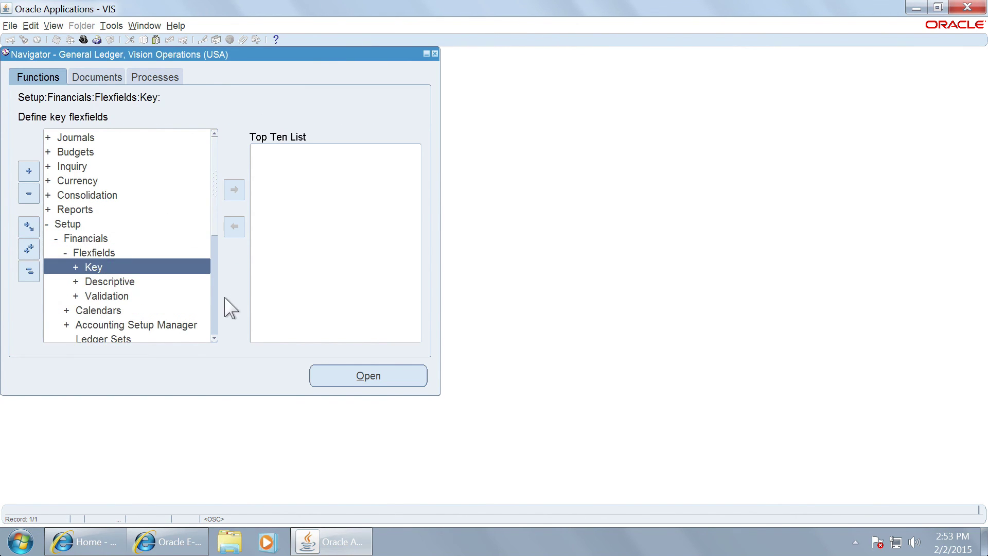
double_click(137, 295)
double_click(138, 325)
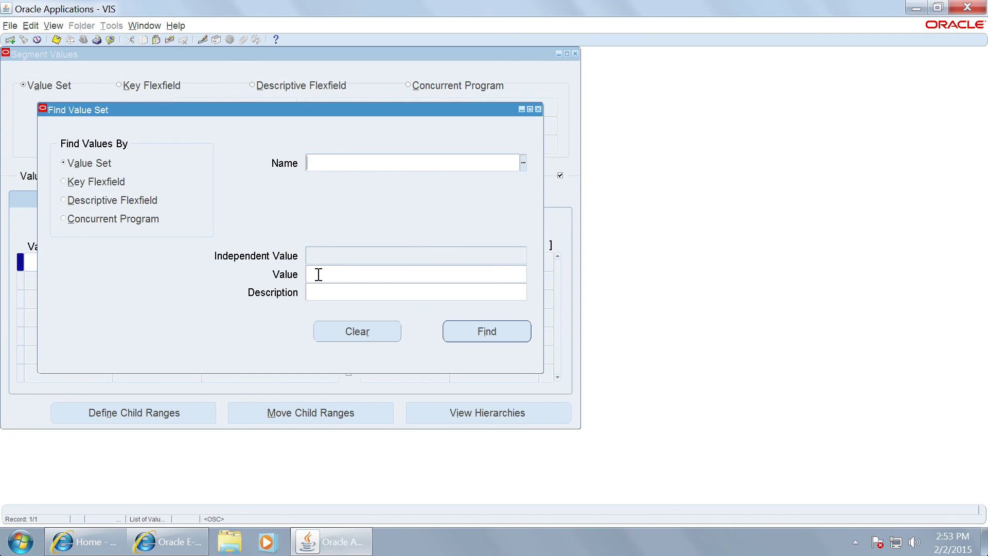
Step: Search value sets for 'operations', pick Operations Product, and query its values (000–150)
click(523, 162)
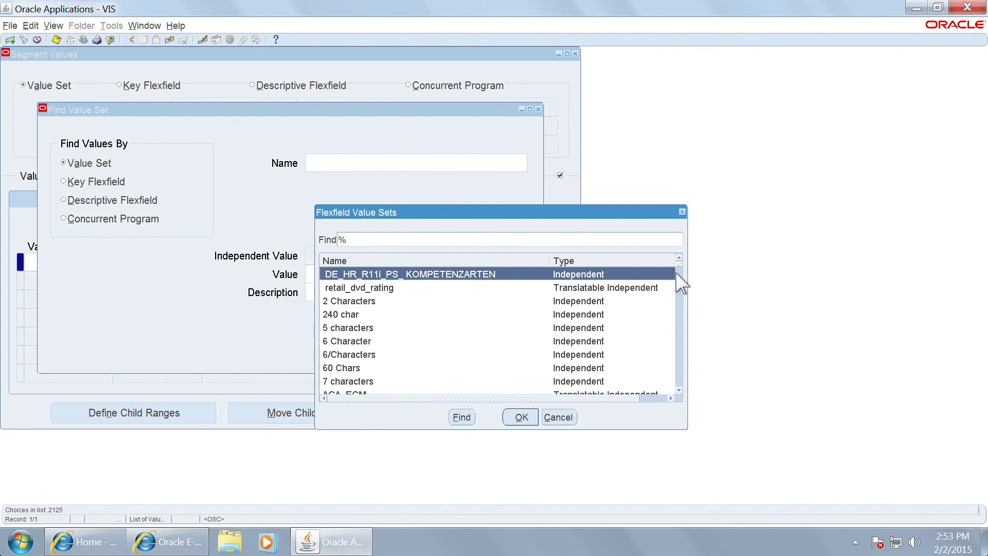
drag(679, 267, 684, 300)
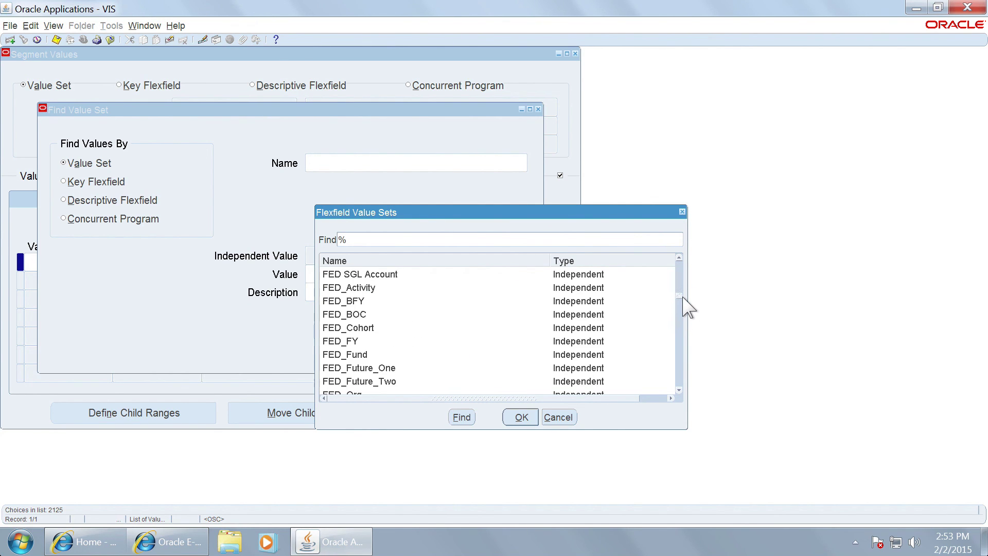
text(o)
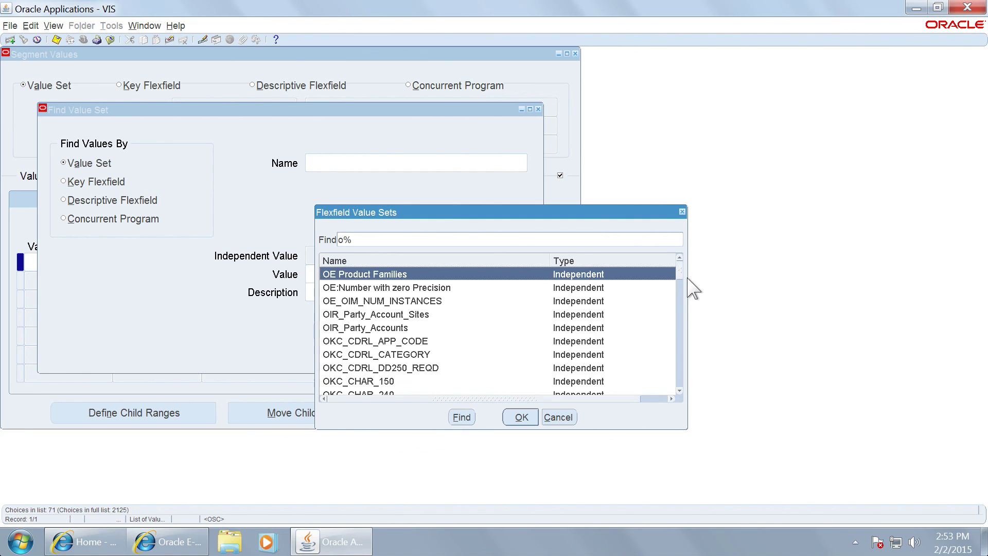
text(p)
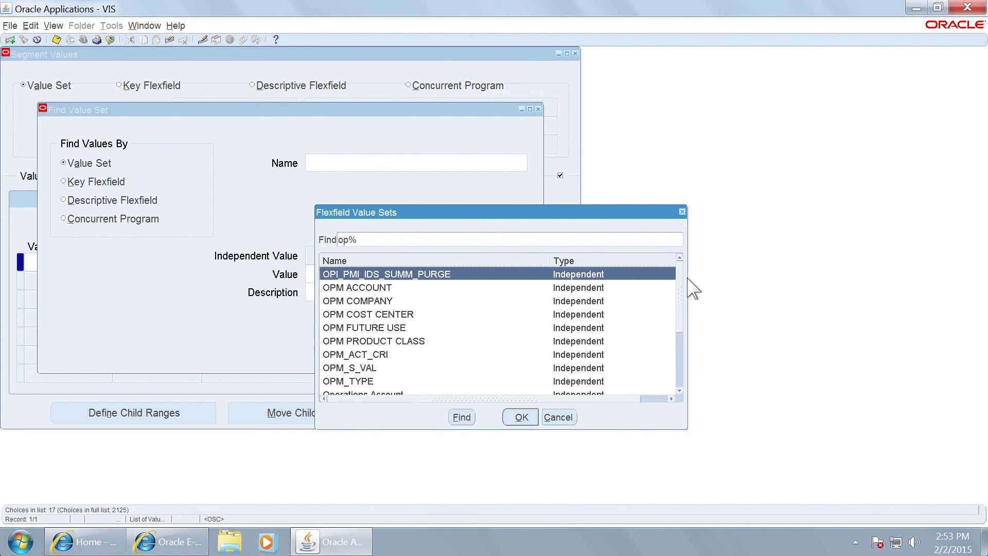
text(erations)
key(Down)
key(Down)
key(Down)
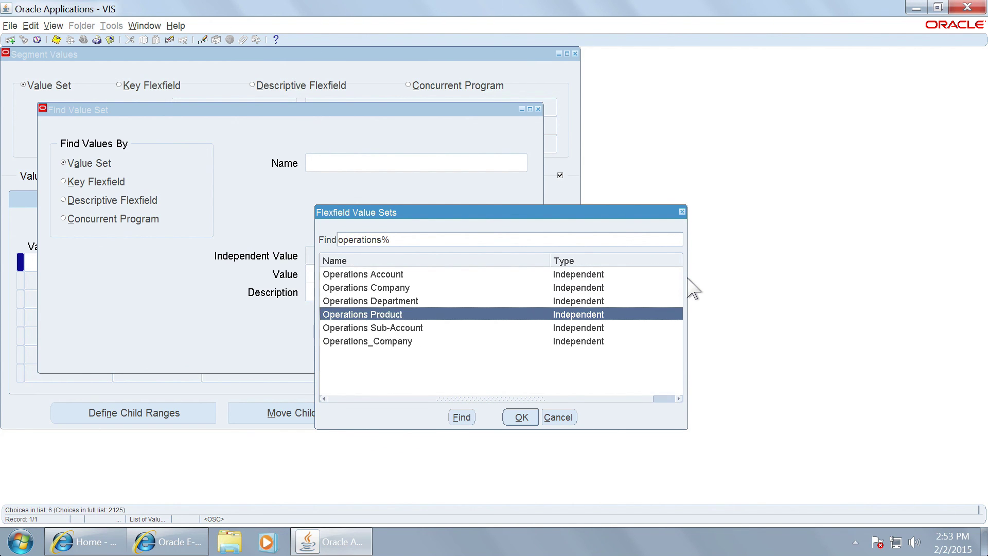
key(Return)
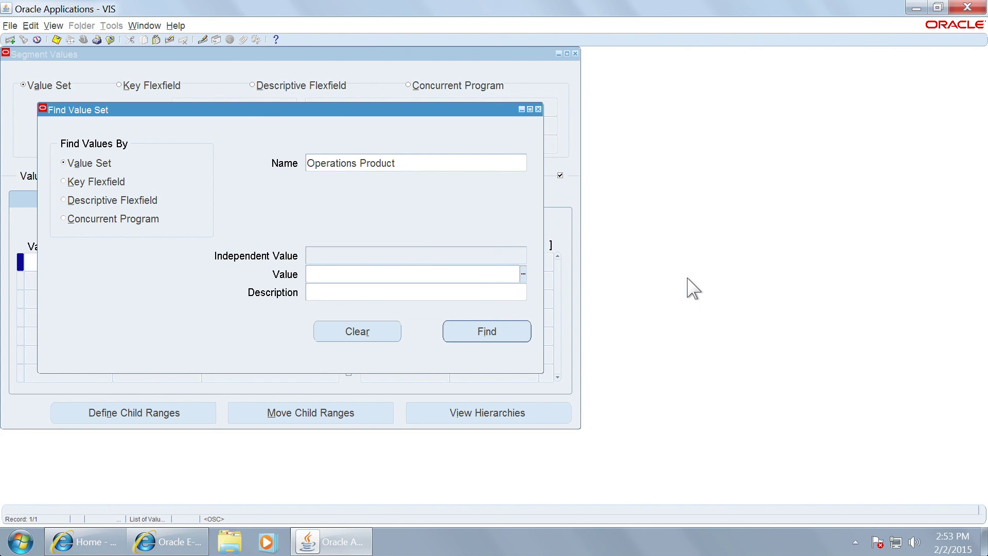
key(Return)
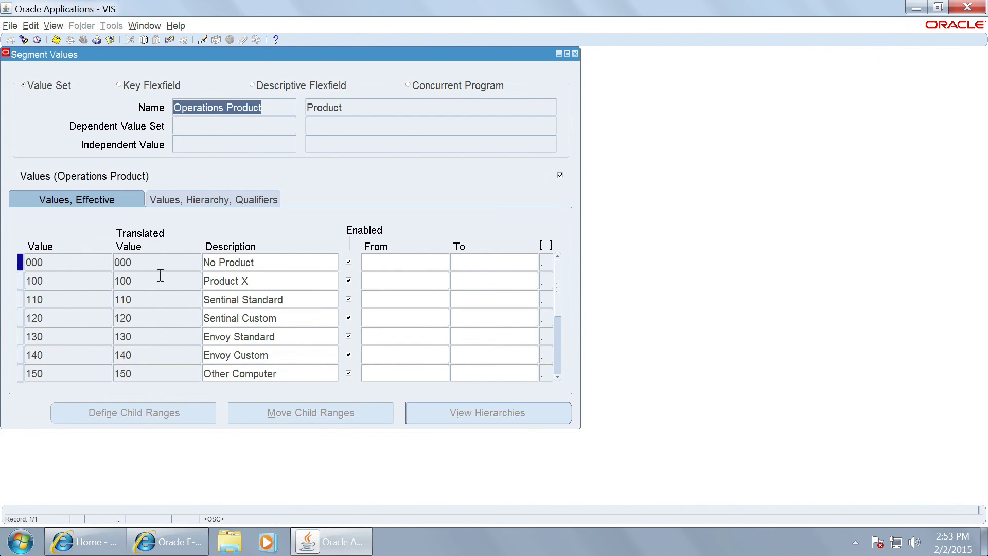
Step: Insert a blank row below value 100, then clear it so no values change
click(161, 276)
click(11, 40)
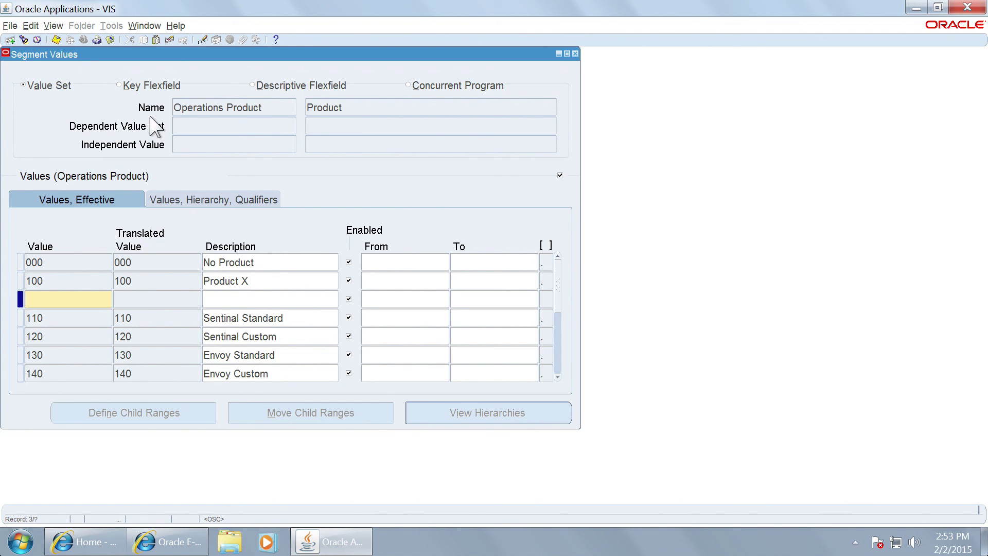
click(170, 40)
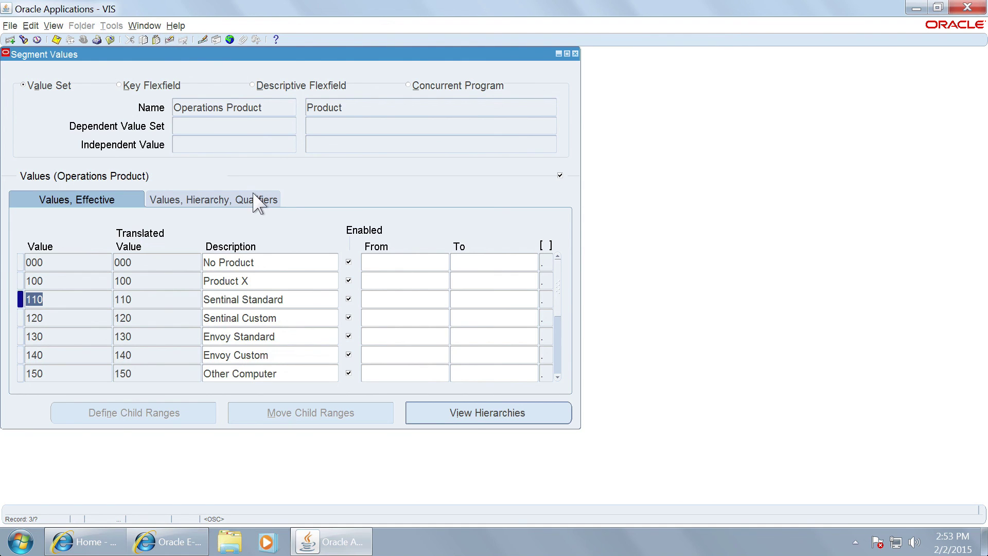
Step: Close the Segment Values form and exit Oracle Applications
key(F4)
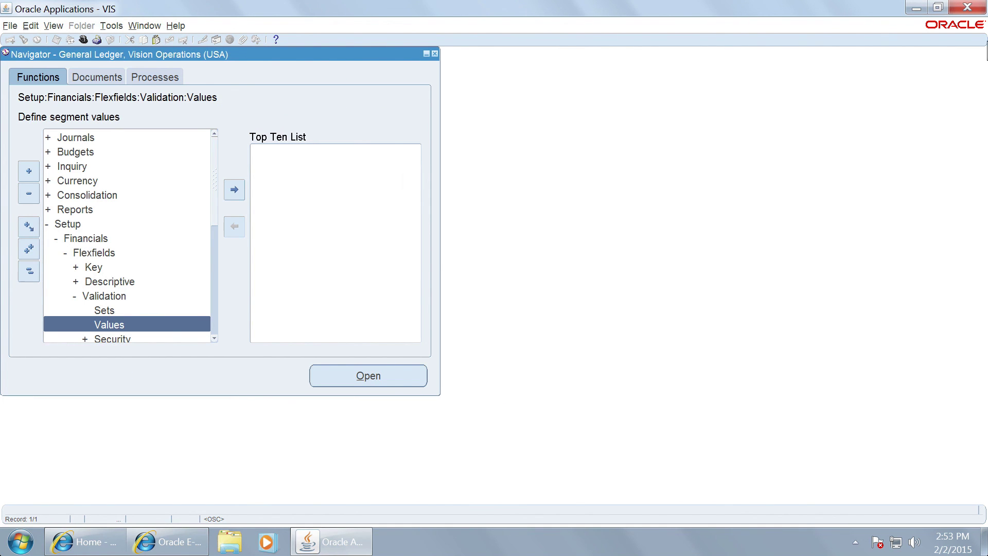
click(974, 4)
click(479, 296)
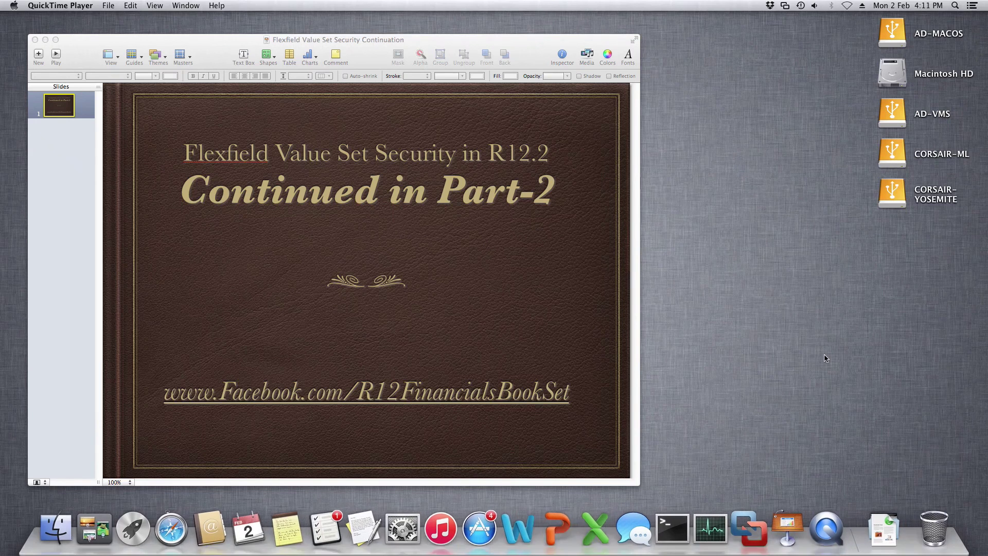